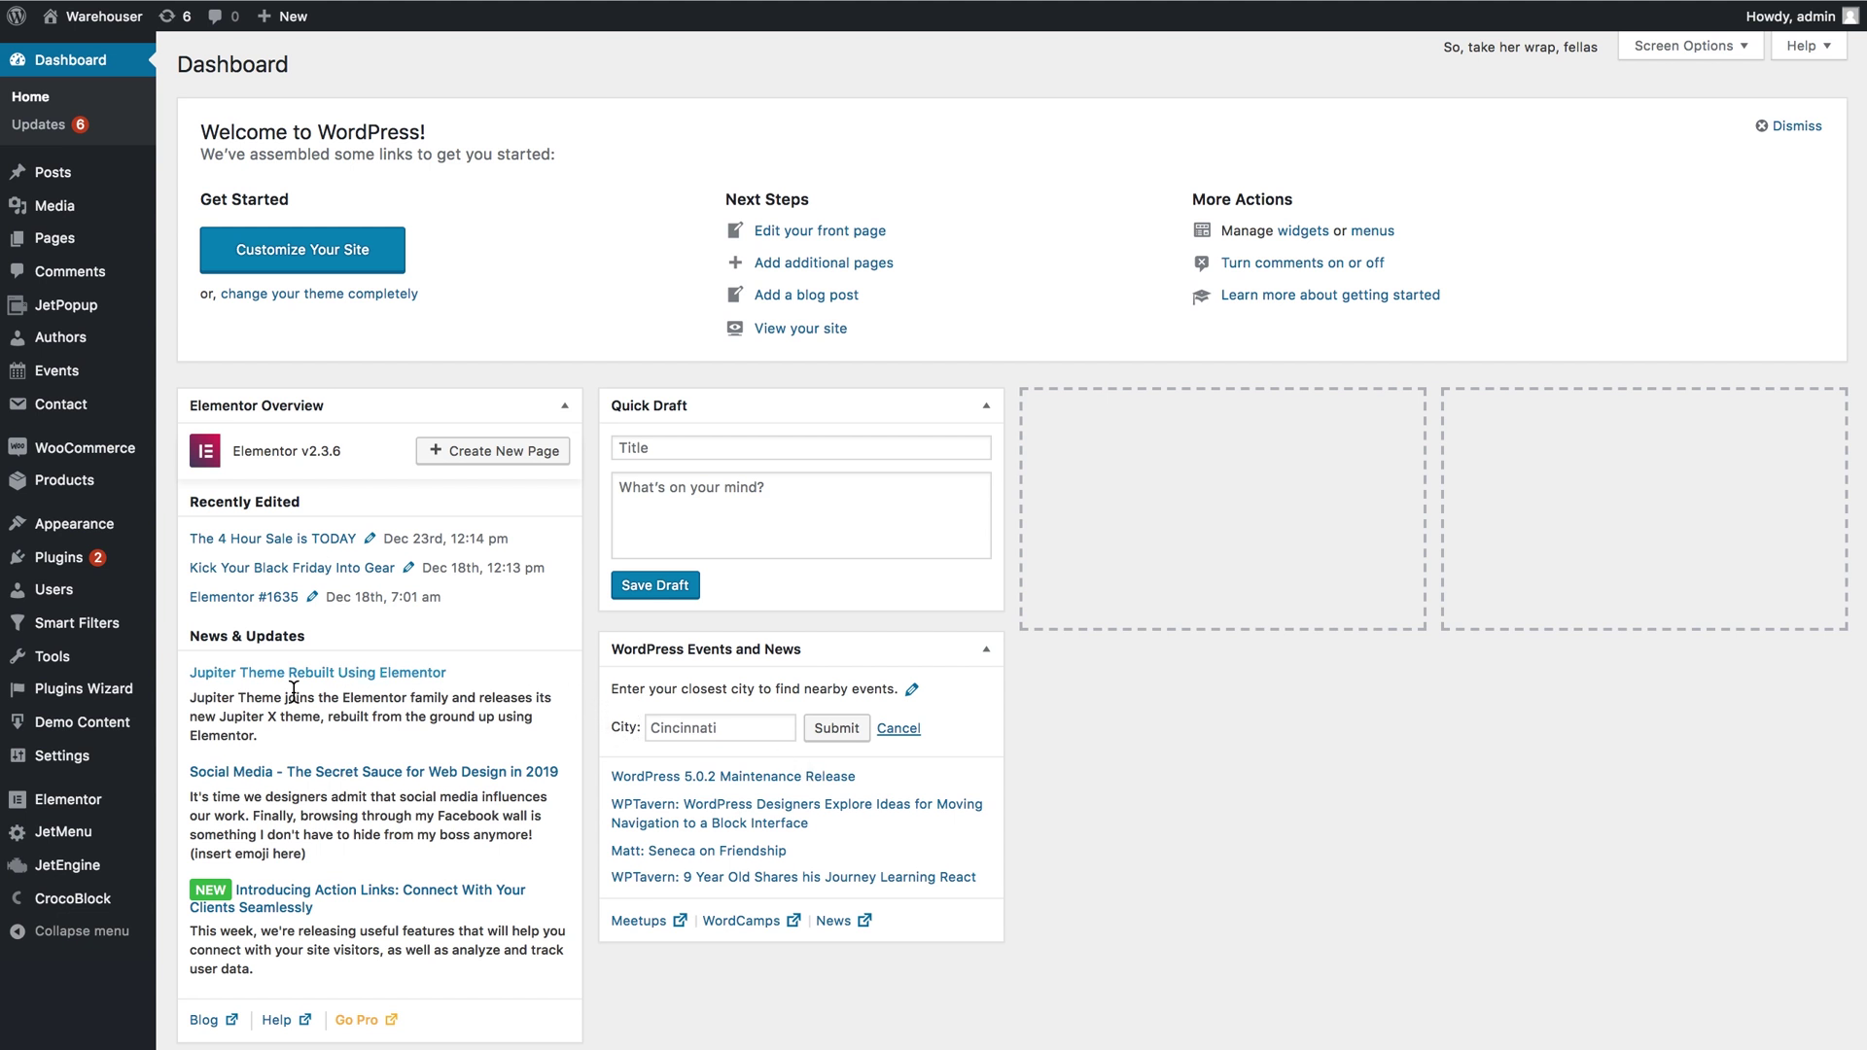
Step: Add a new JetEngine meta box for Post and limit it to the Posts post type
mouse_move(97, 865)
click(208, 973)
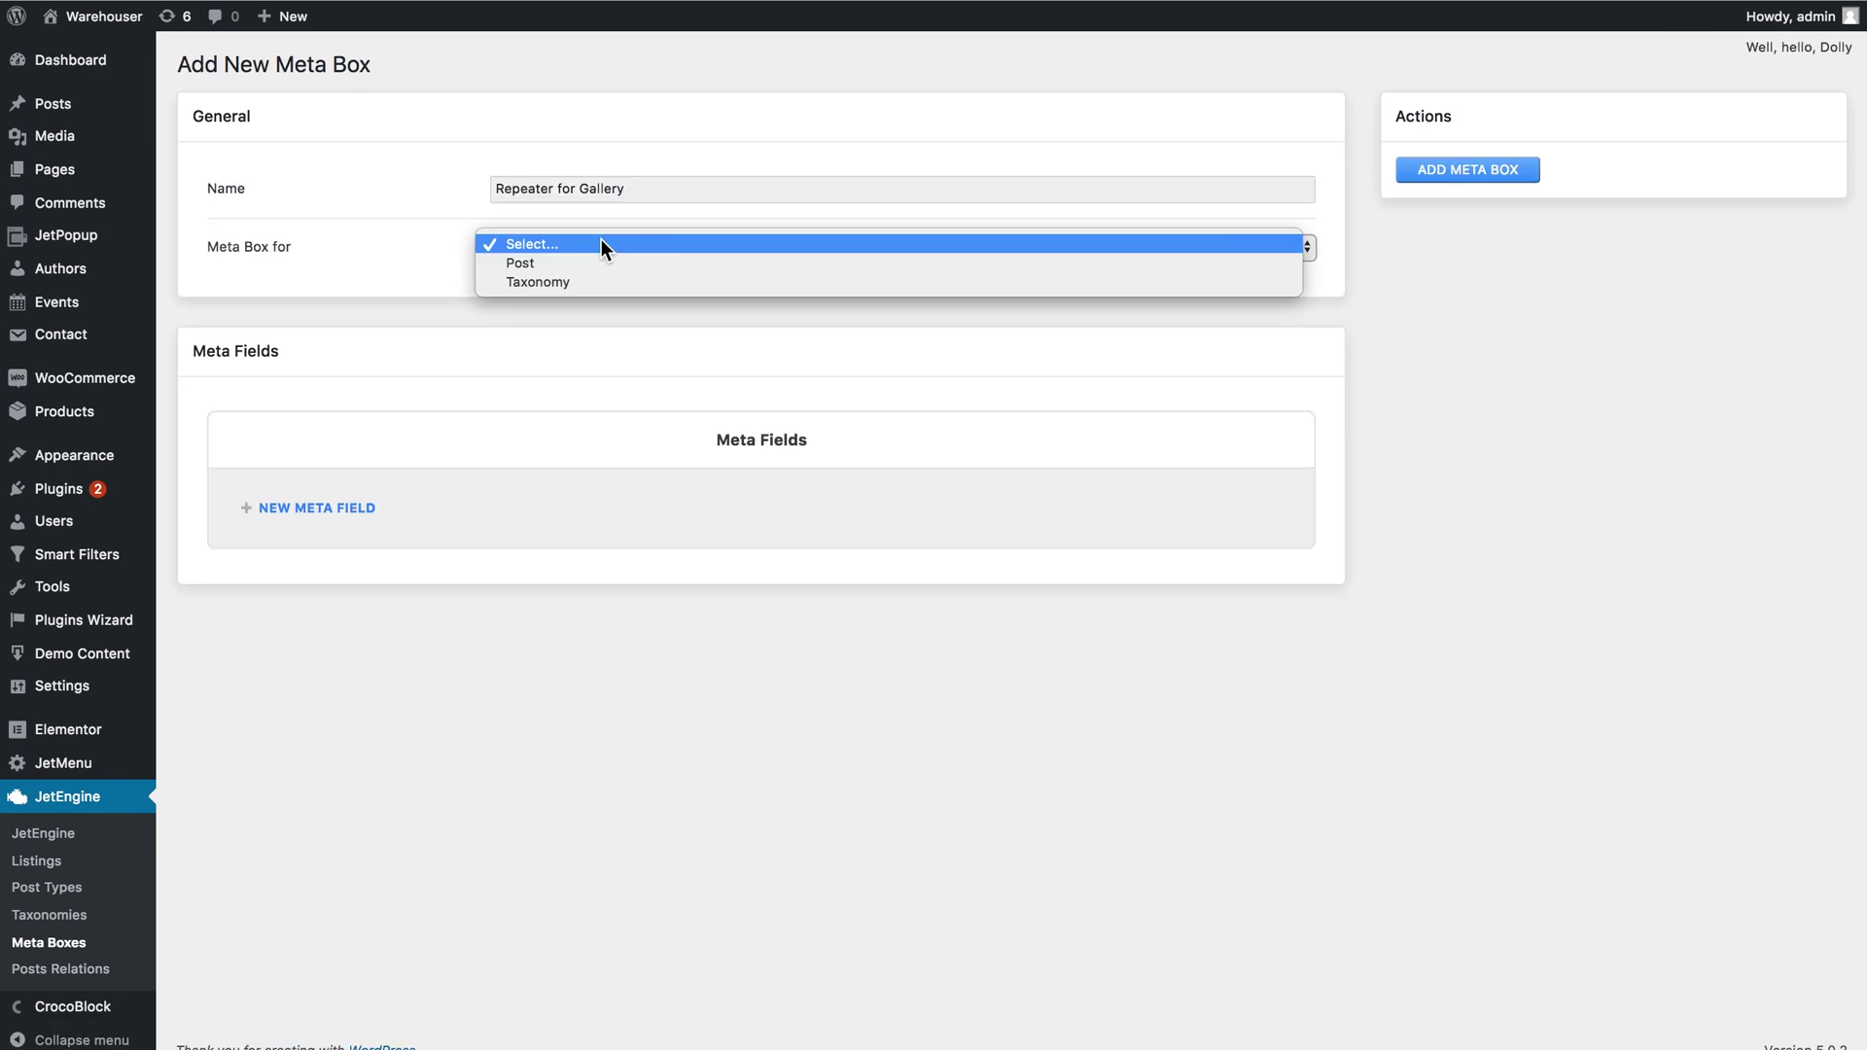
click(599, 261)
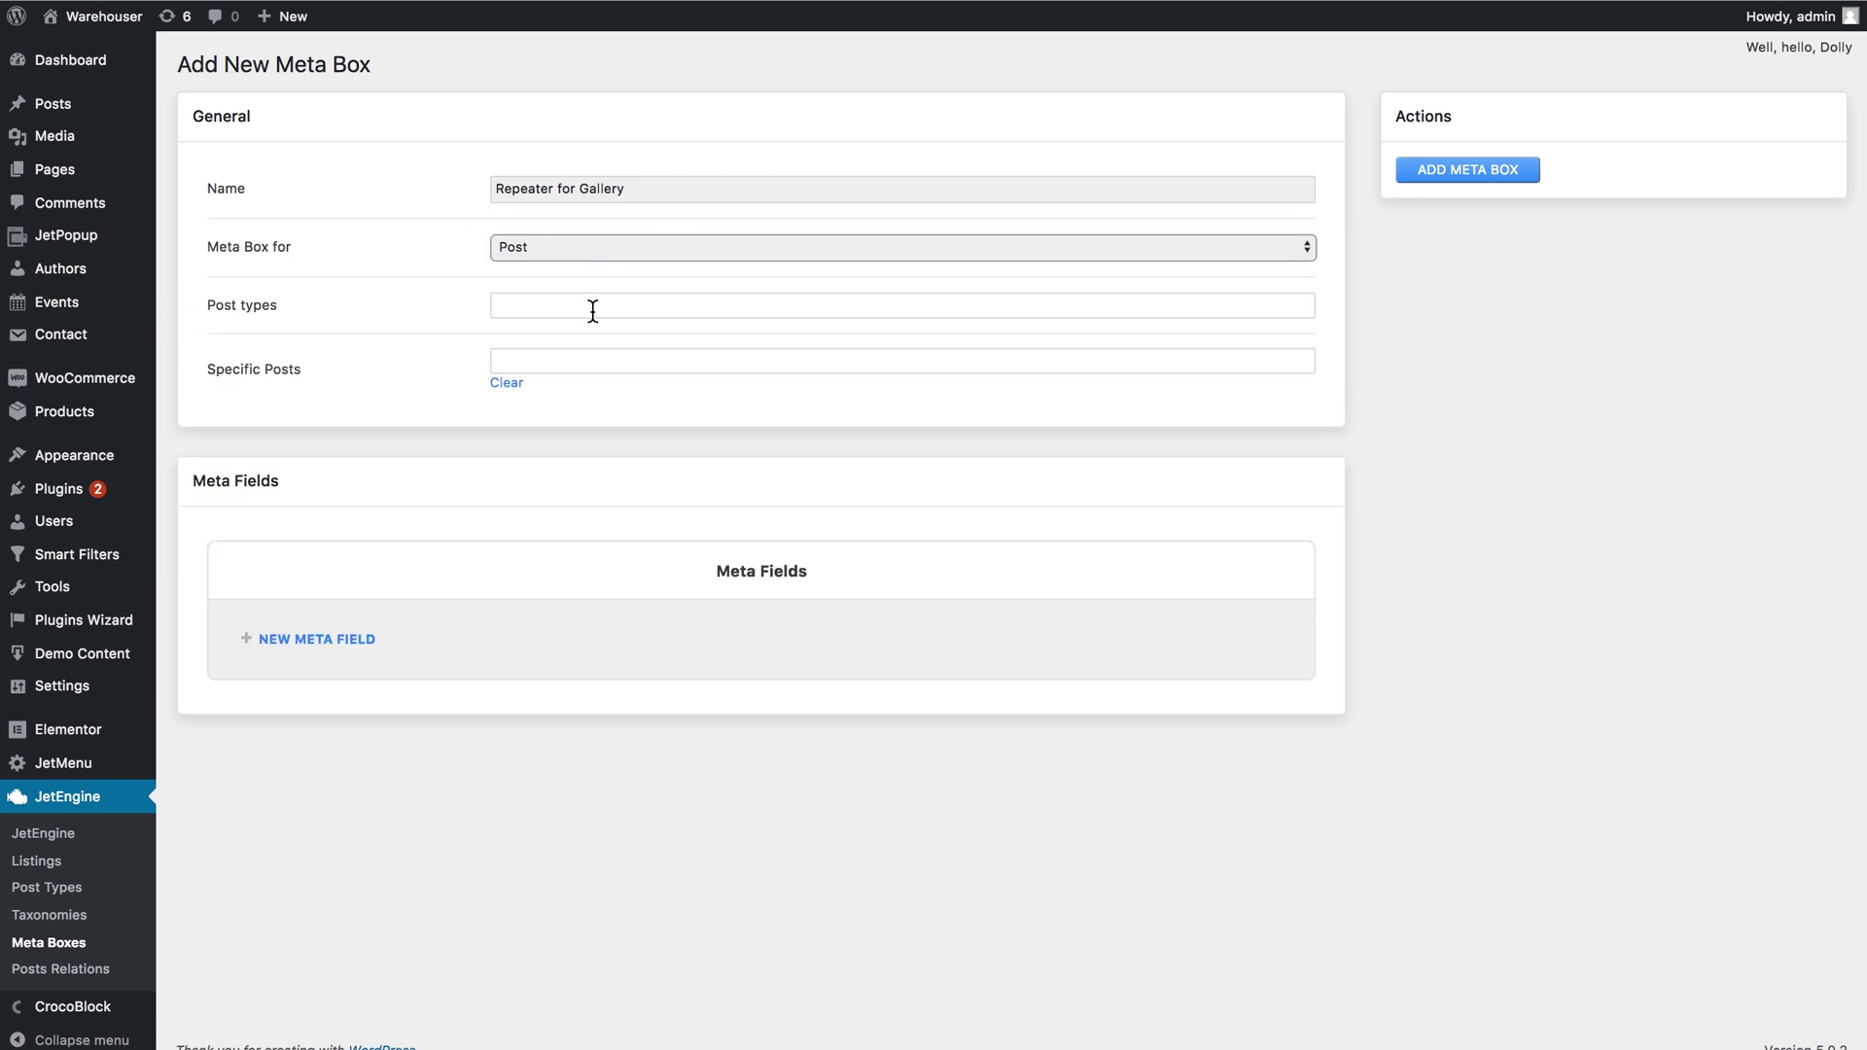
click(594, 305)
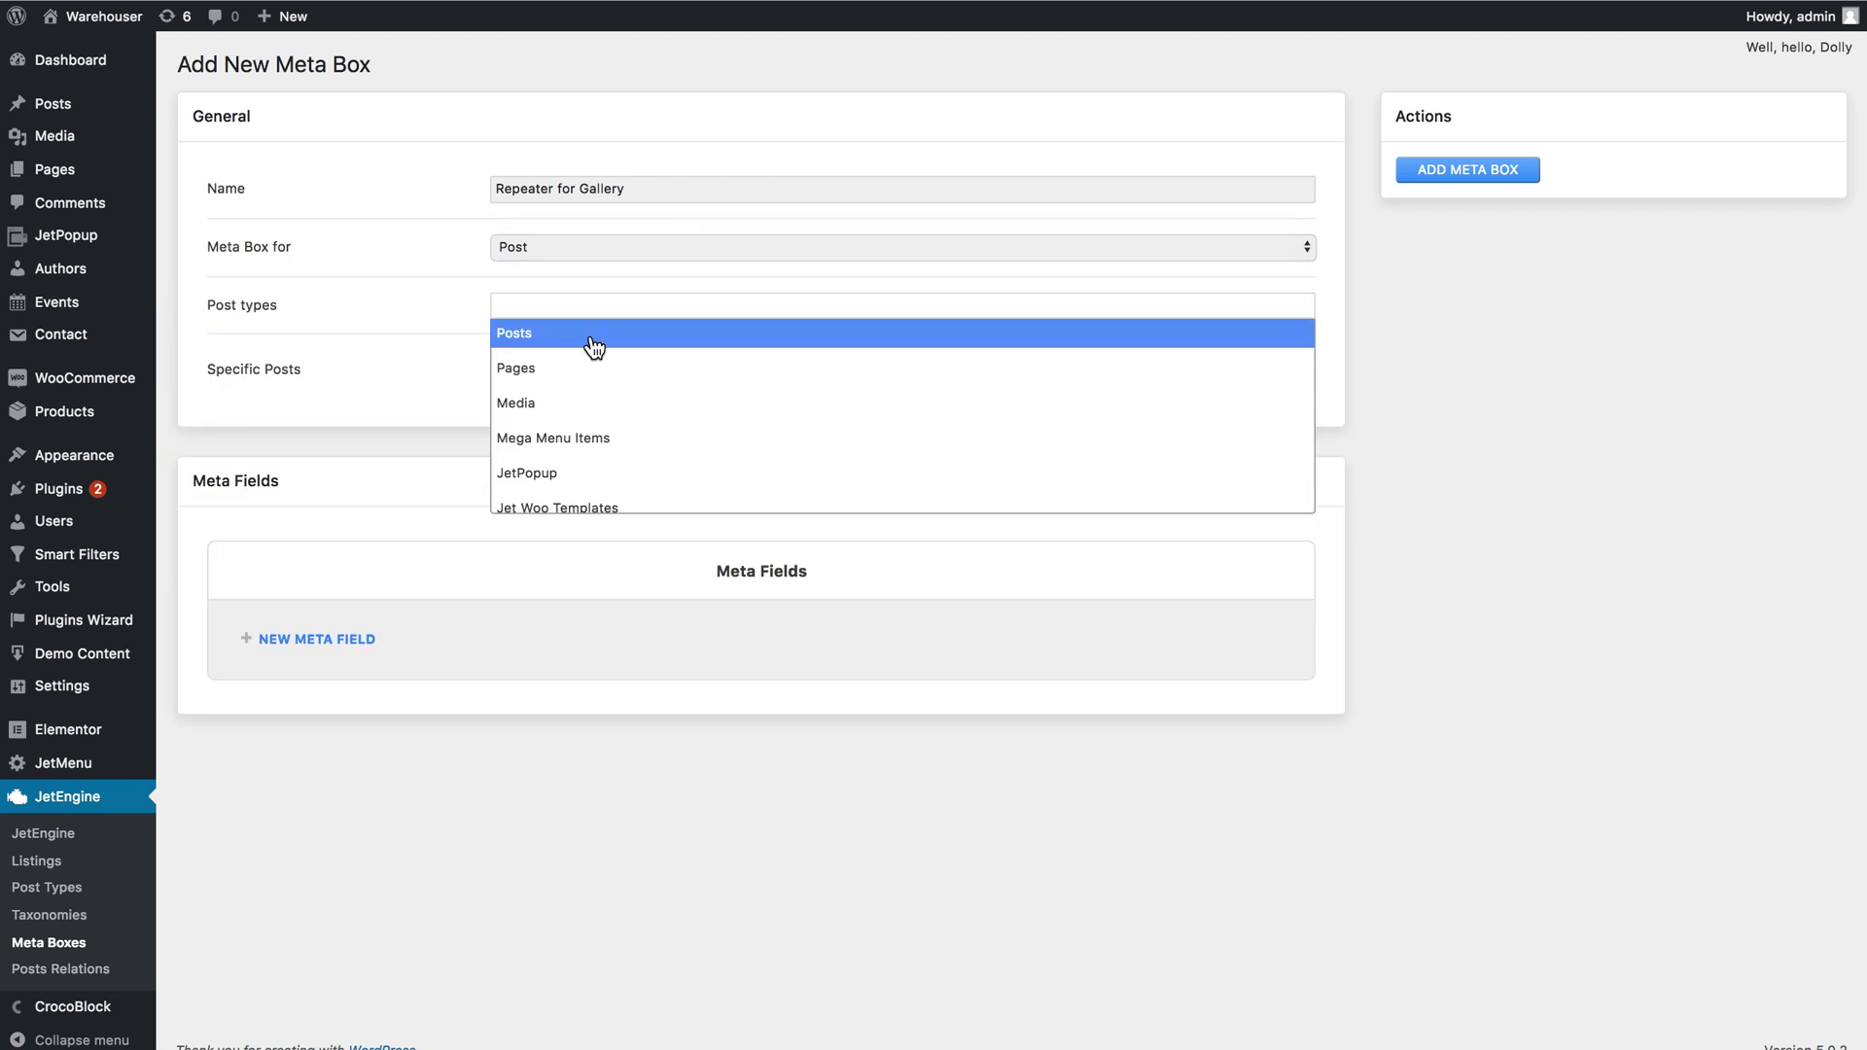
click(595, 336)
Step: Add a meta field titled 'Repeater' with ID 'repeater-gallery' and type Repeater
scroll(389, 398, down, 1)
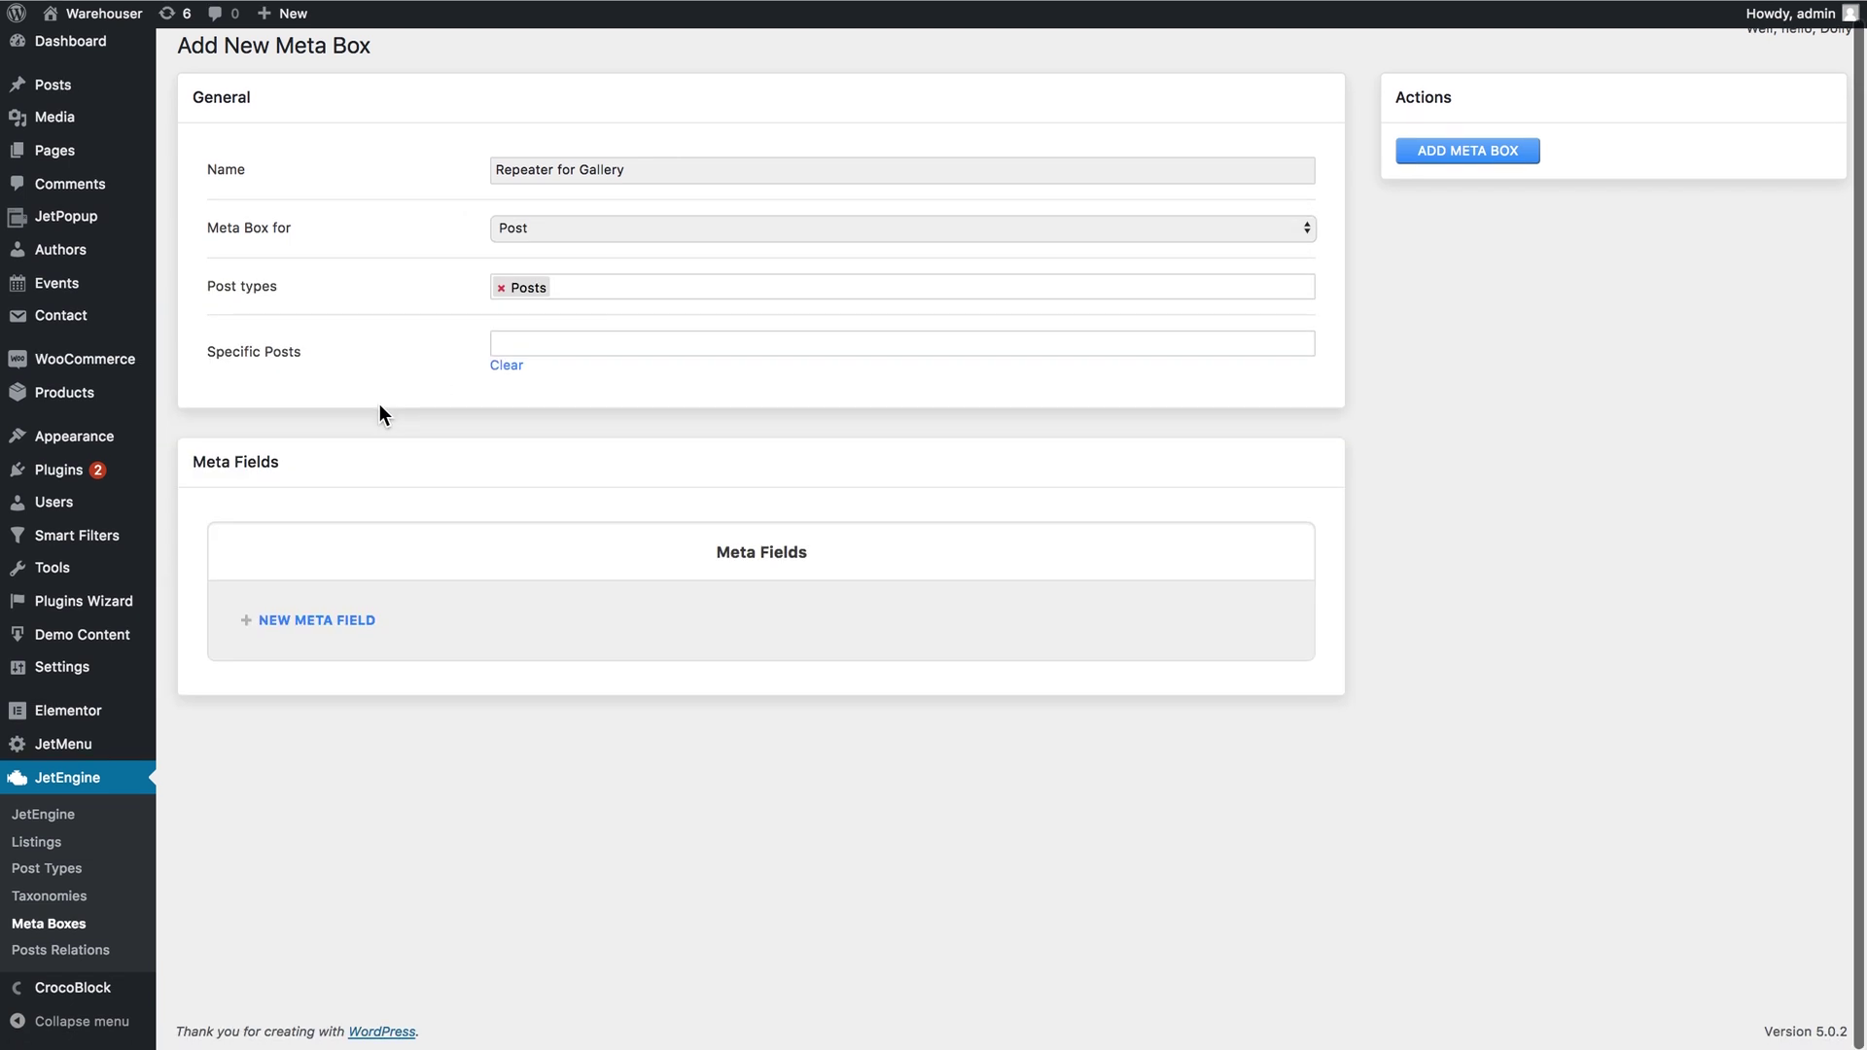
click(324, 622)
click(381, 693)
text(Repeater)
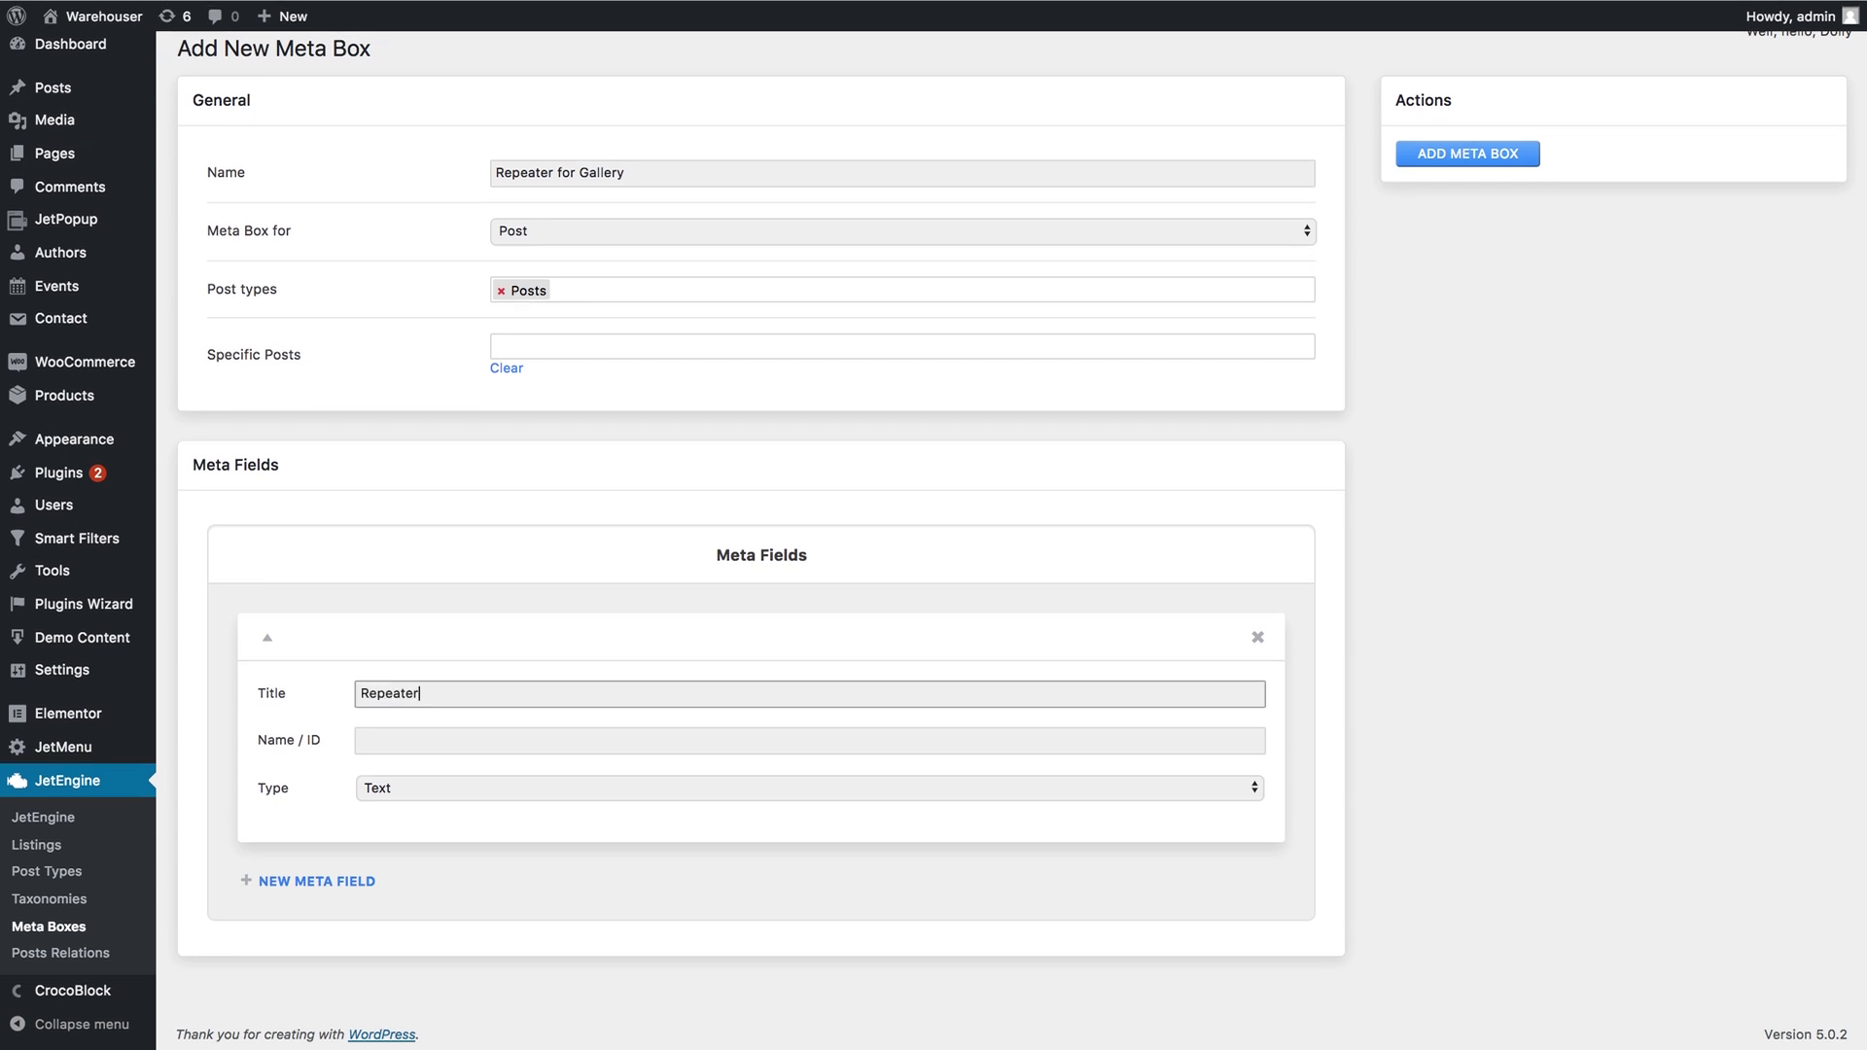
key(Tab)
text(repeater-gallery)
click(490, 800)
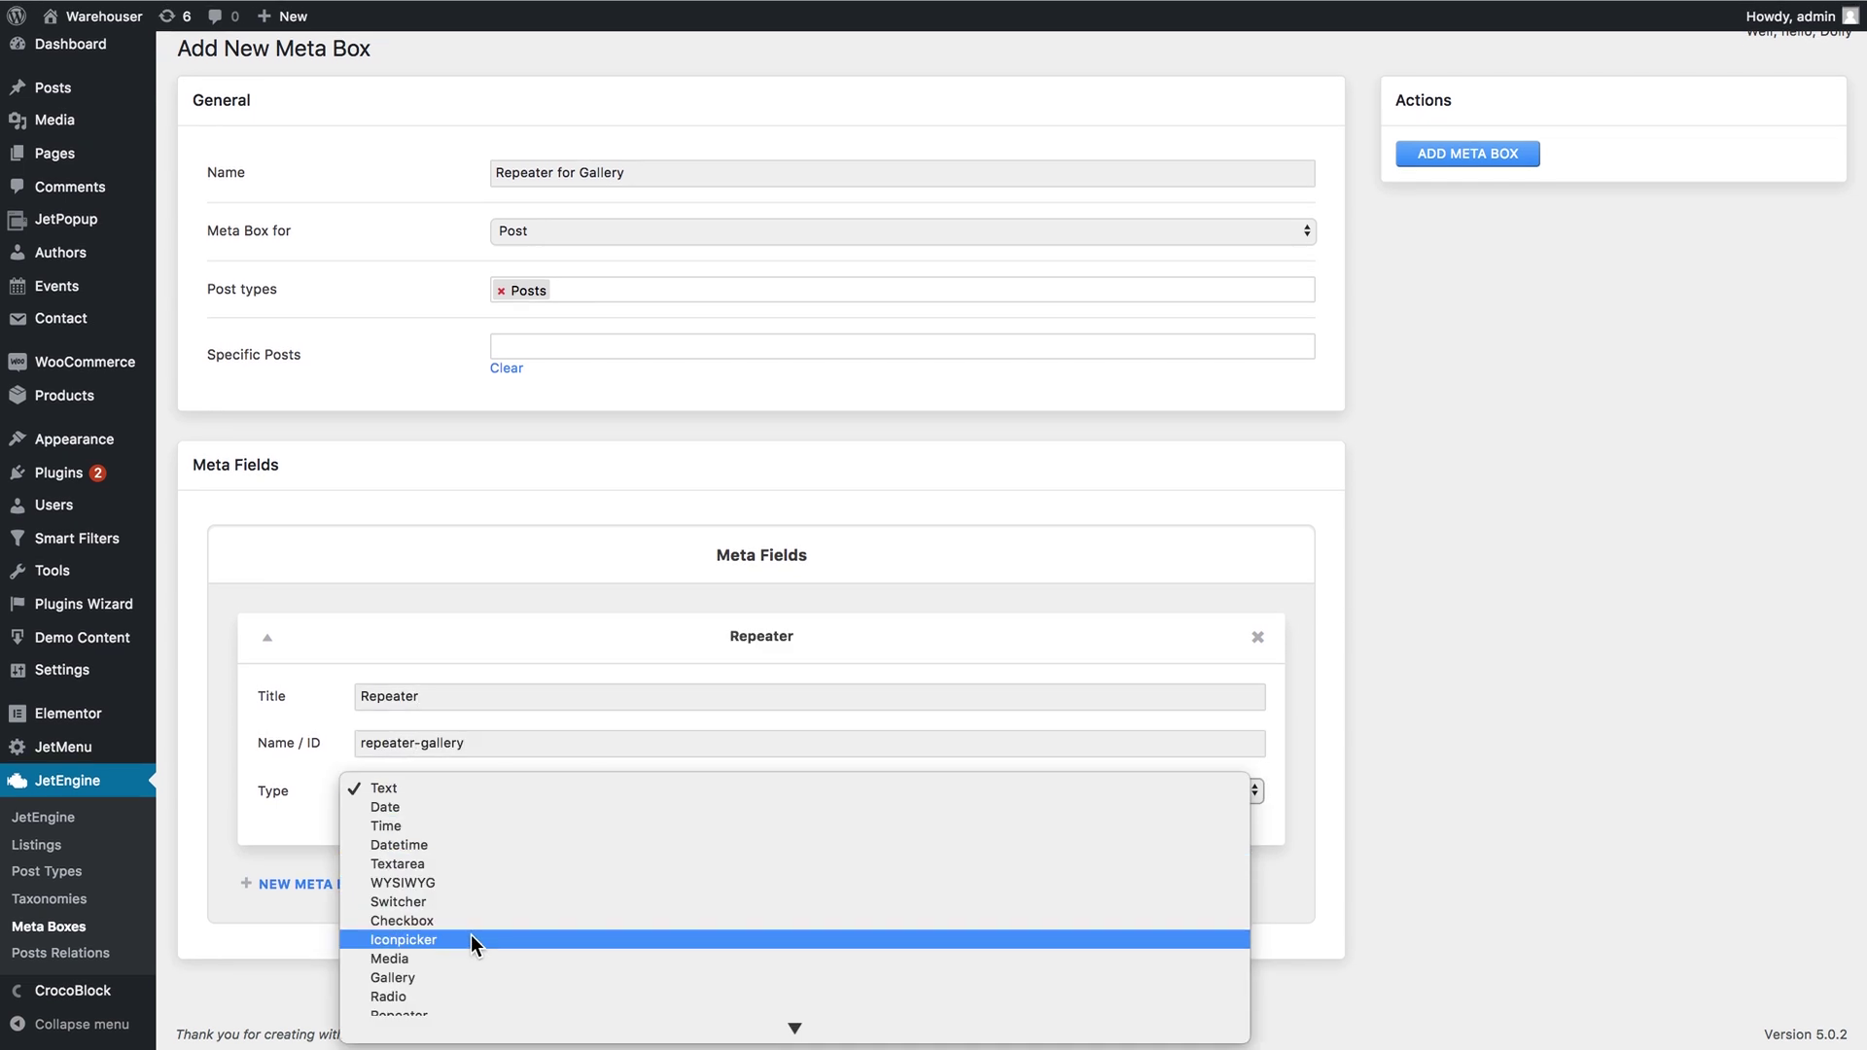
scroll(471, 935, down, 2)
click(464, 969)
Step: Give the repeater a 'Gallery' sub-field (ID 'gallery', type Gallery) and save the meta box
scroll(484, 907, down, 1)
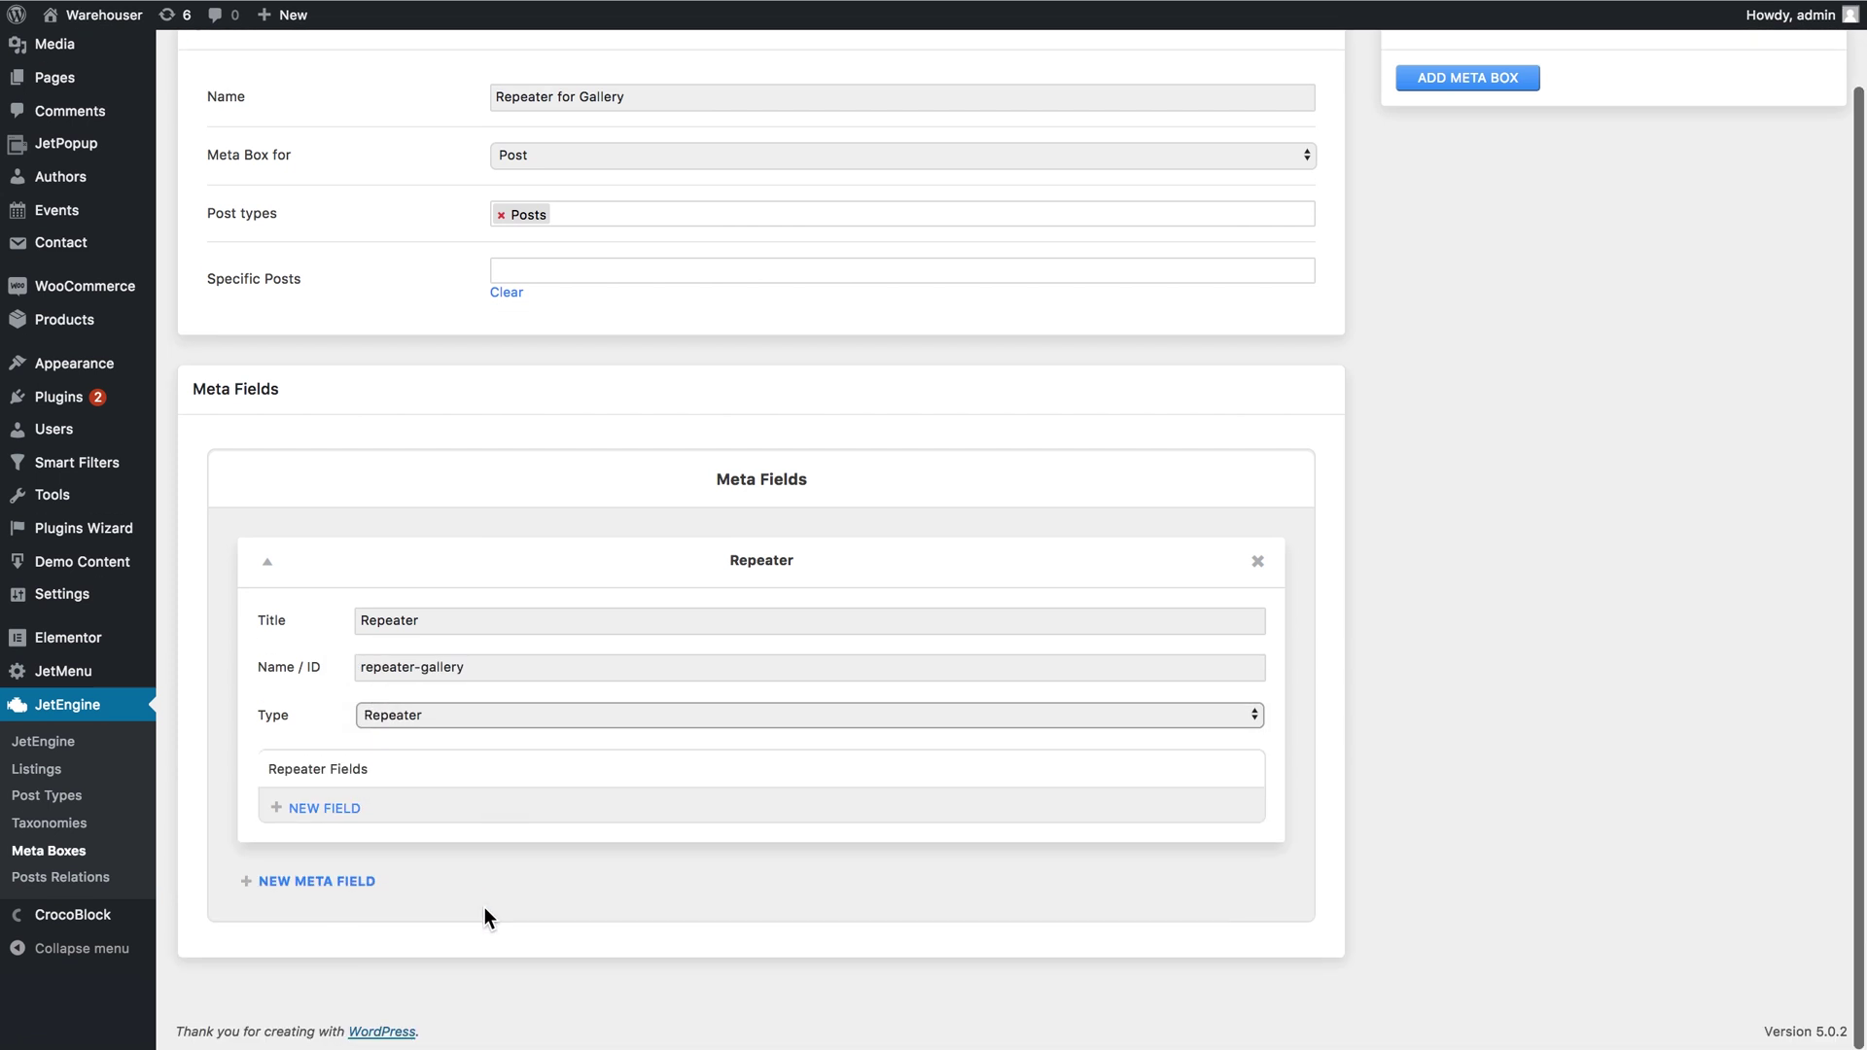
click(362, 813)
scroll(420, 836, down, 1)
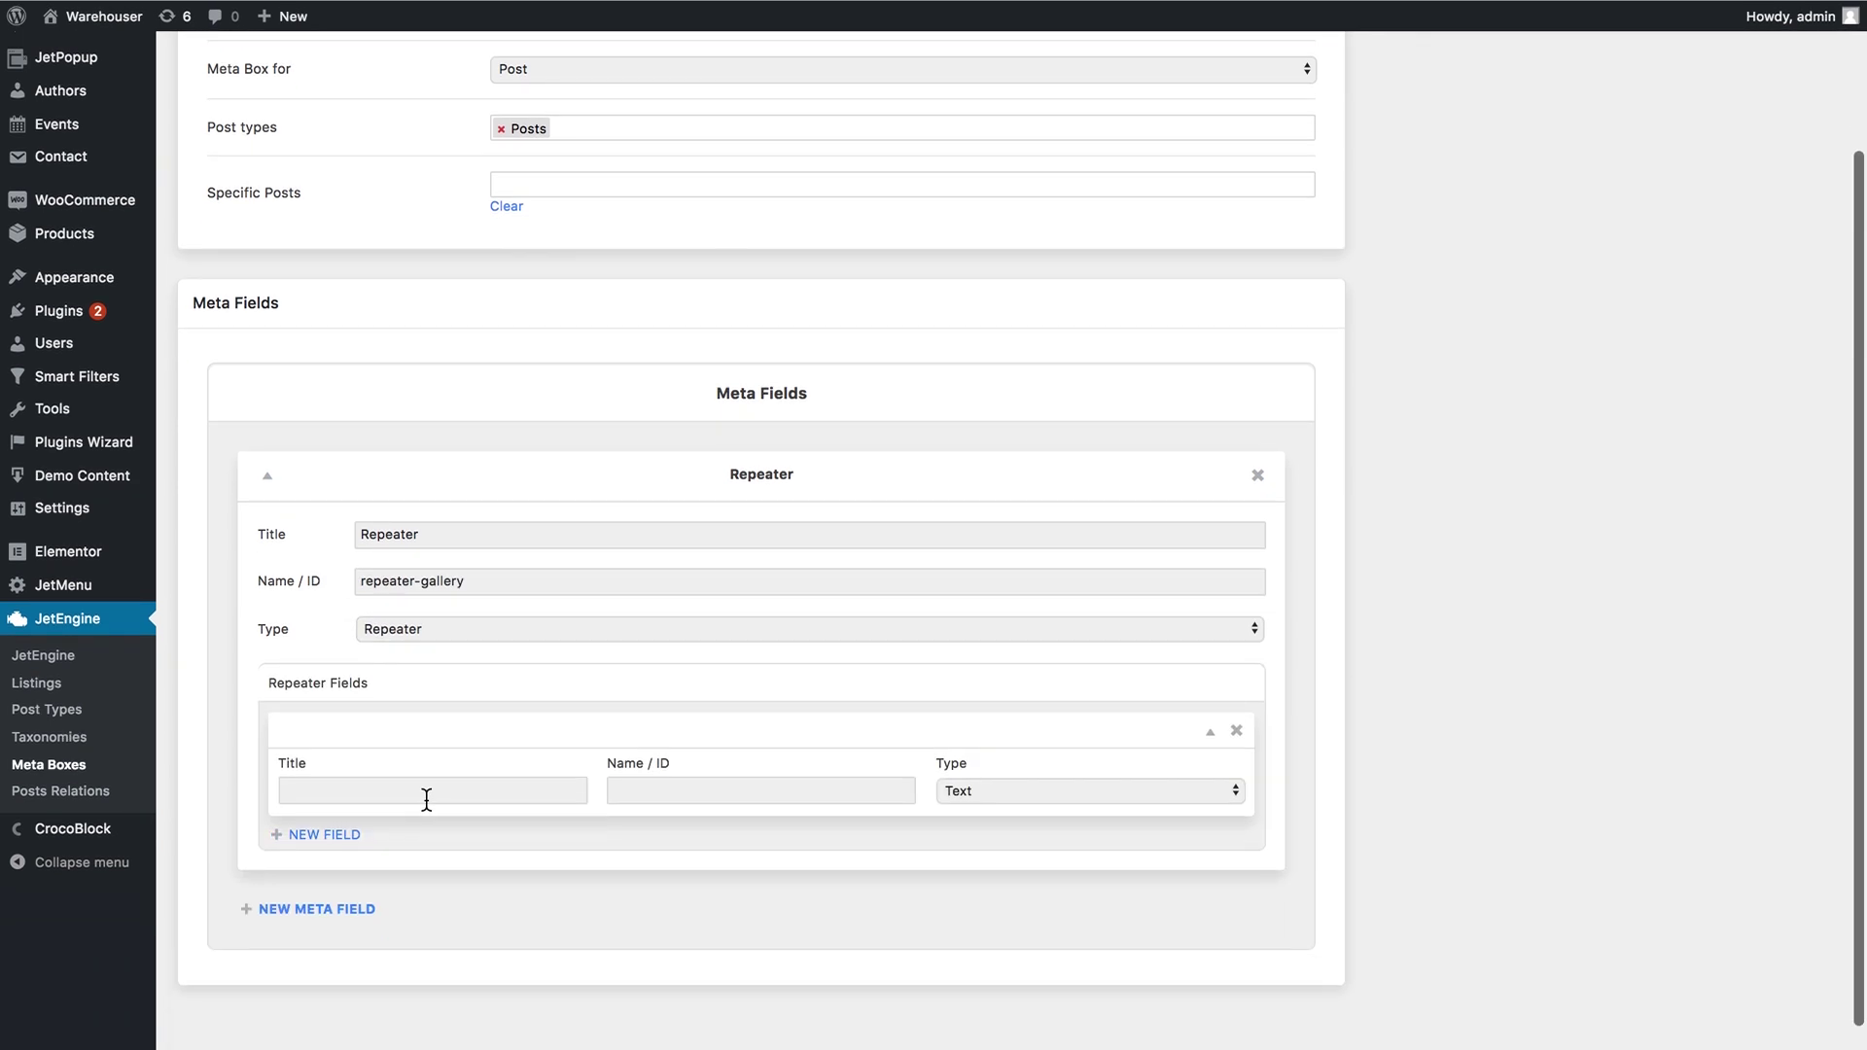
click(426, 799)
text(Gallery)
click(667, 790)
text(gallery)
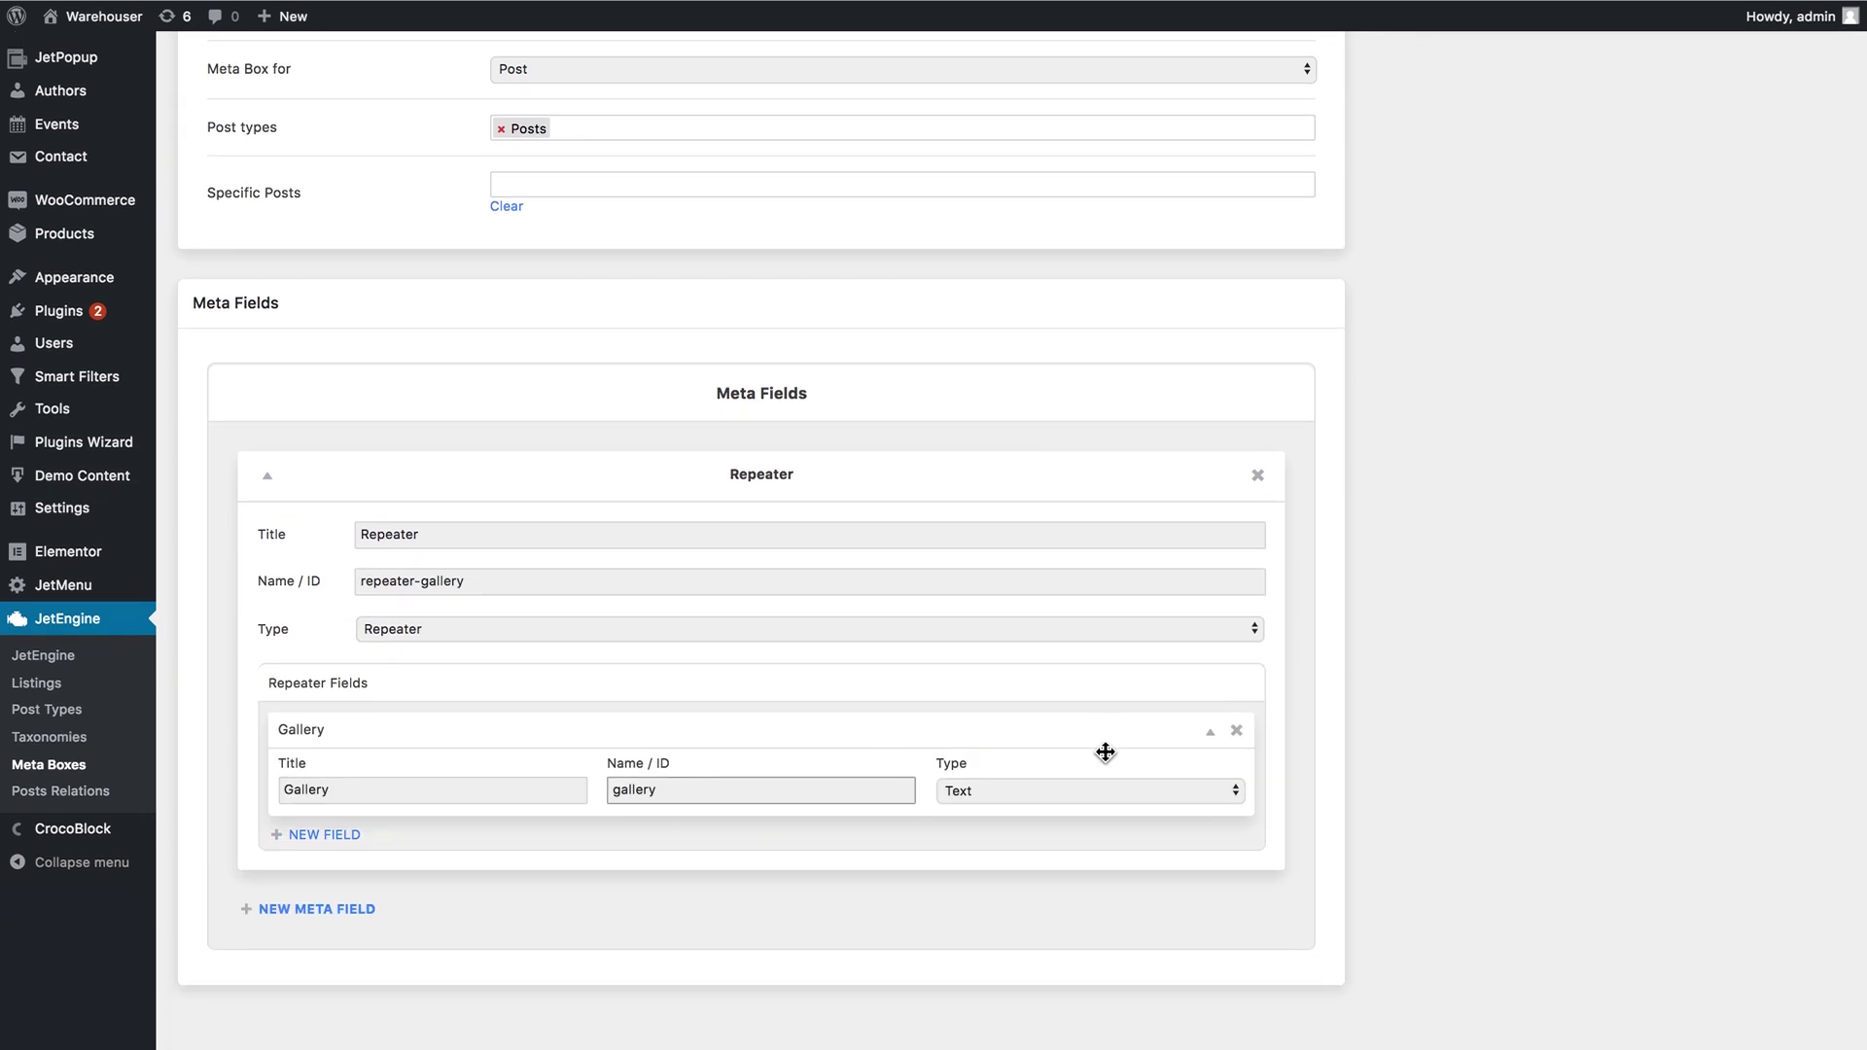
click(1083, 791)
click(1036, 937)
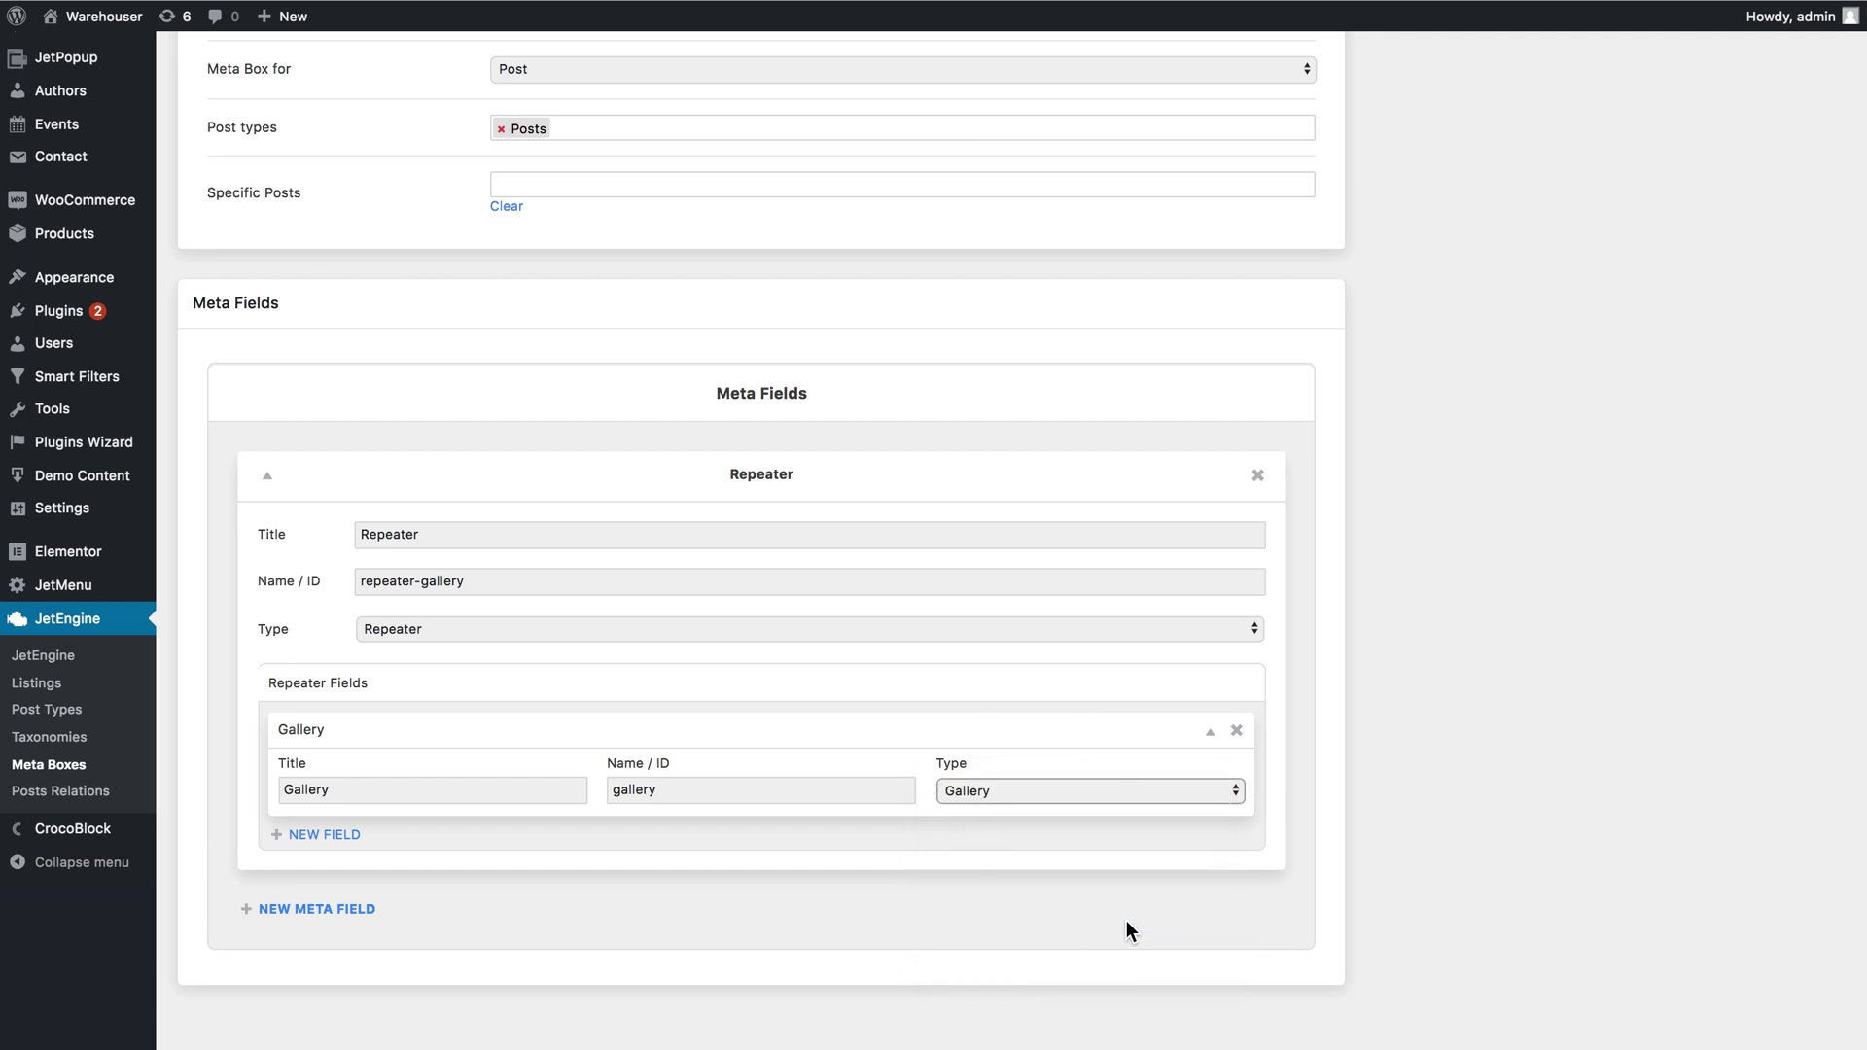
scroll(1379, 926, up, 2)
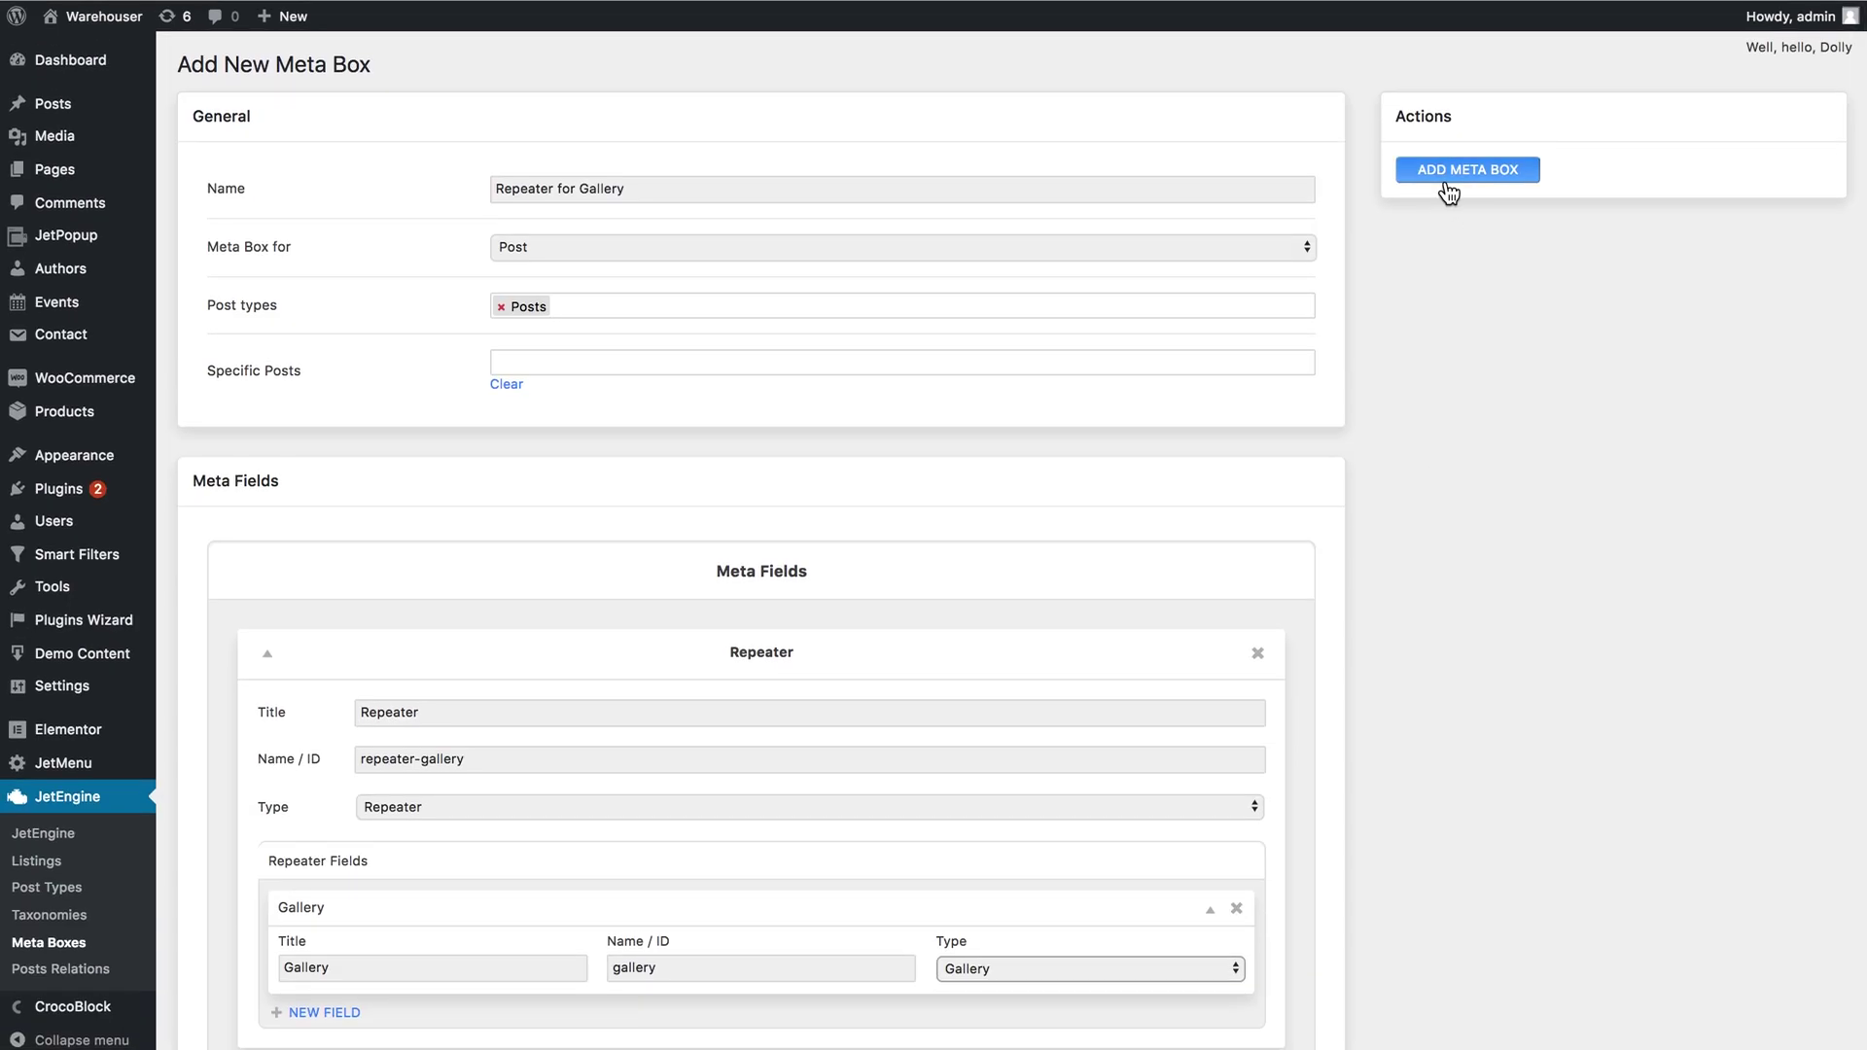
click(1450, 191)
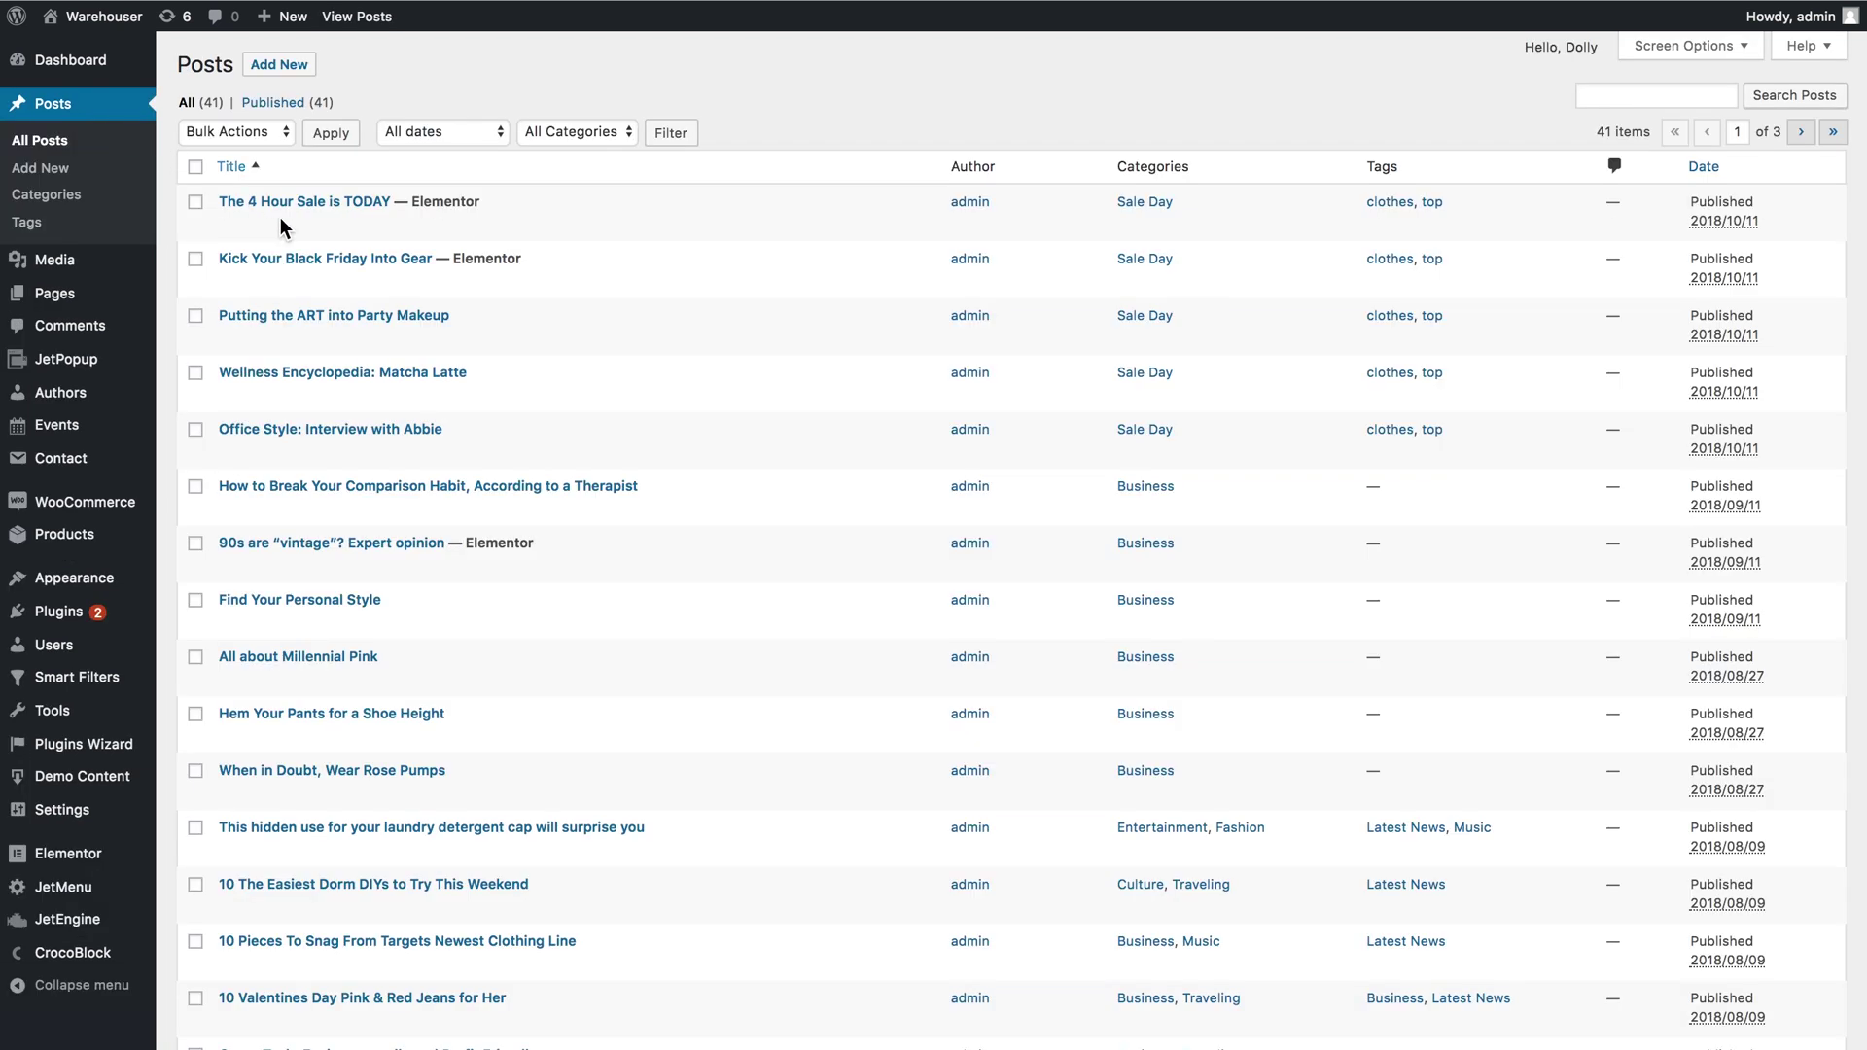
Step: Edit 'The 4 Hour Sale is TODAY', add a Repeater for Gallery item, and open its media library
click(232, 225)
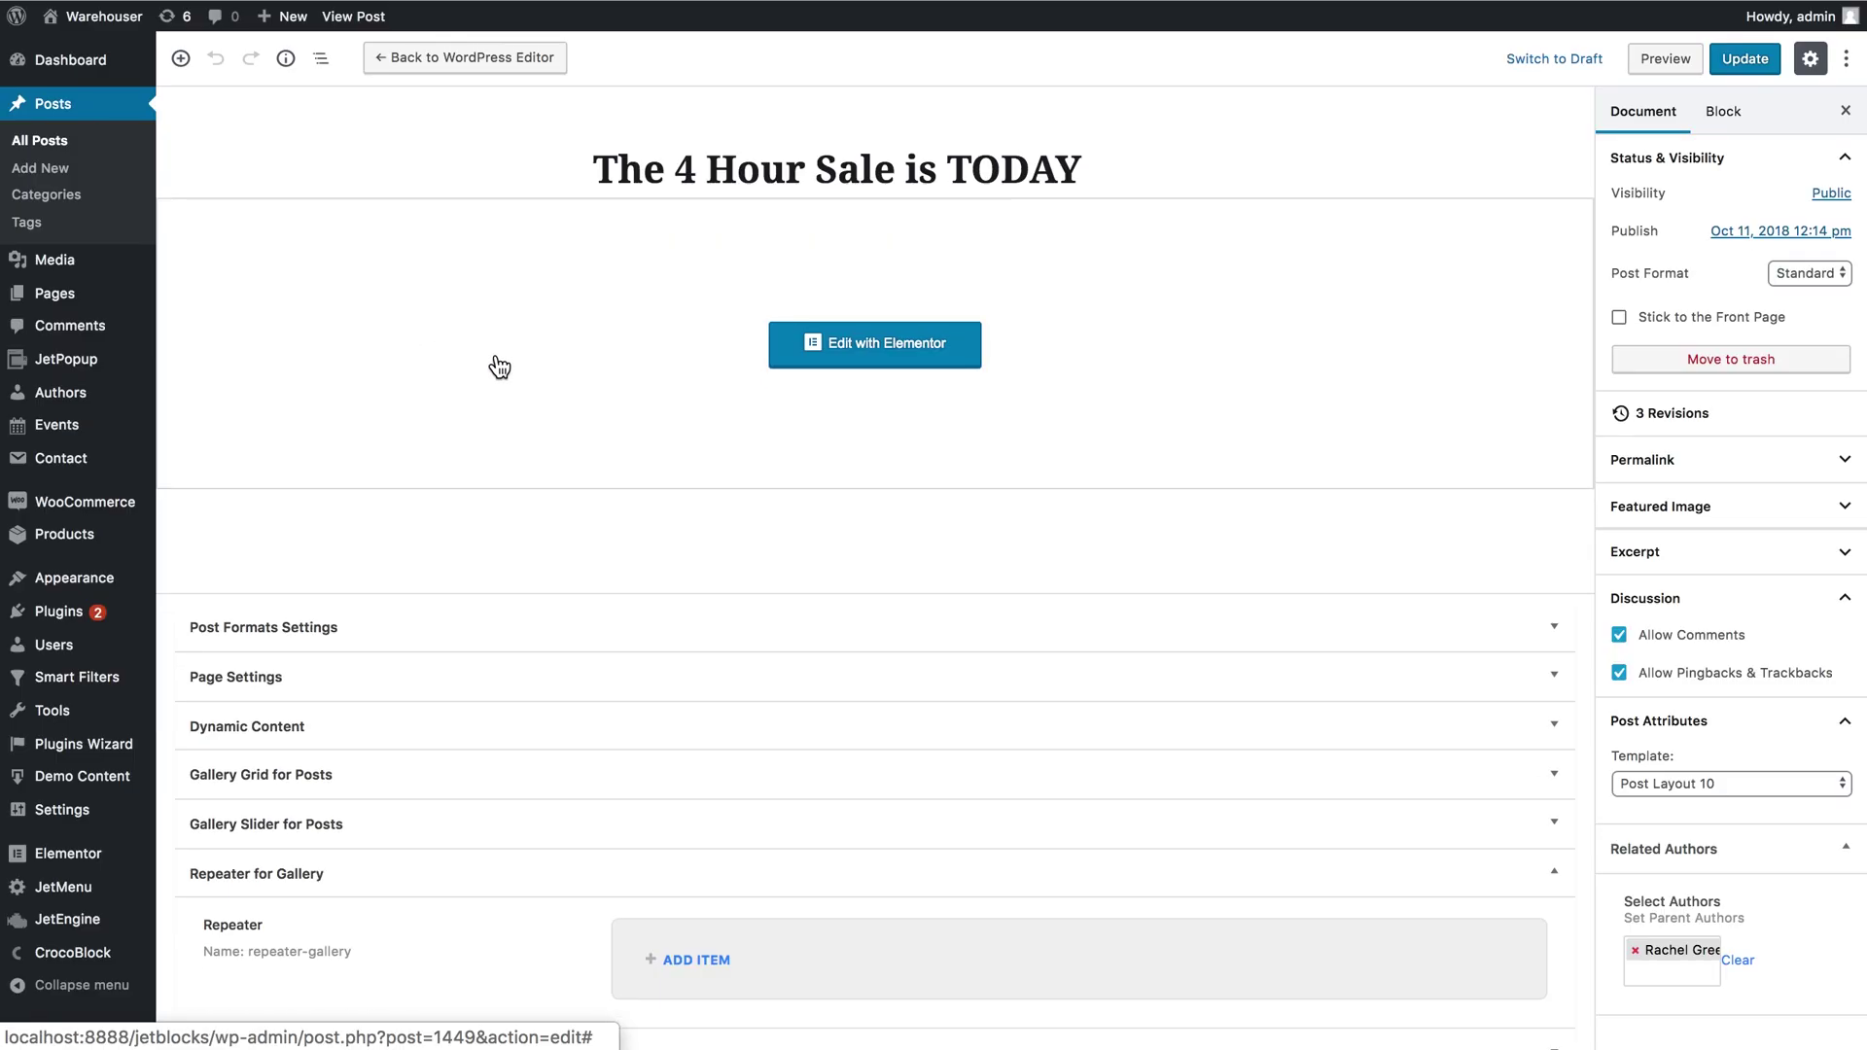
scroll(499, 367, down, 2)
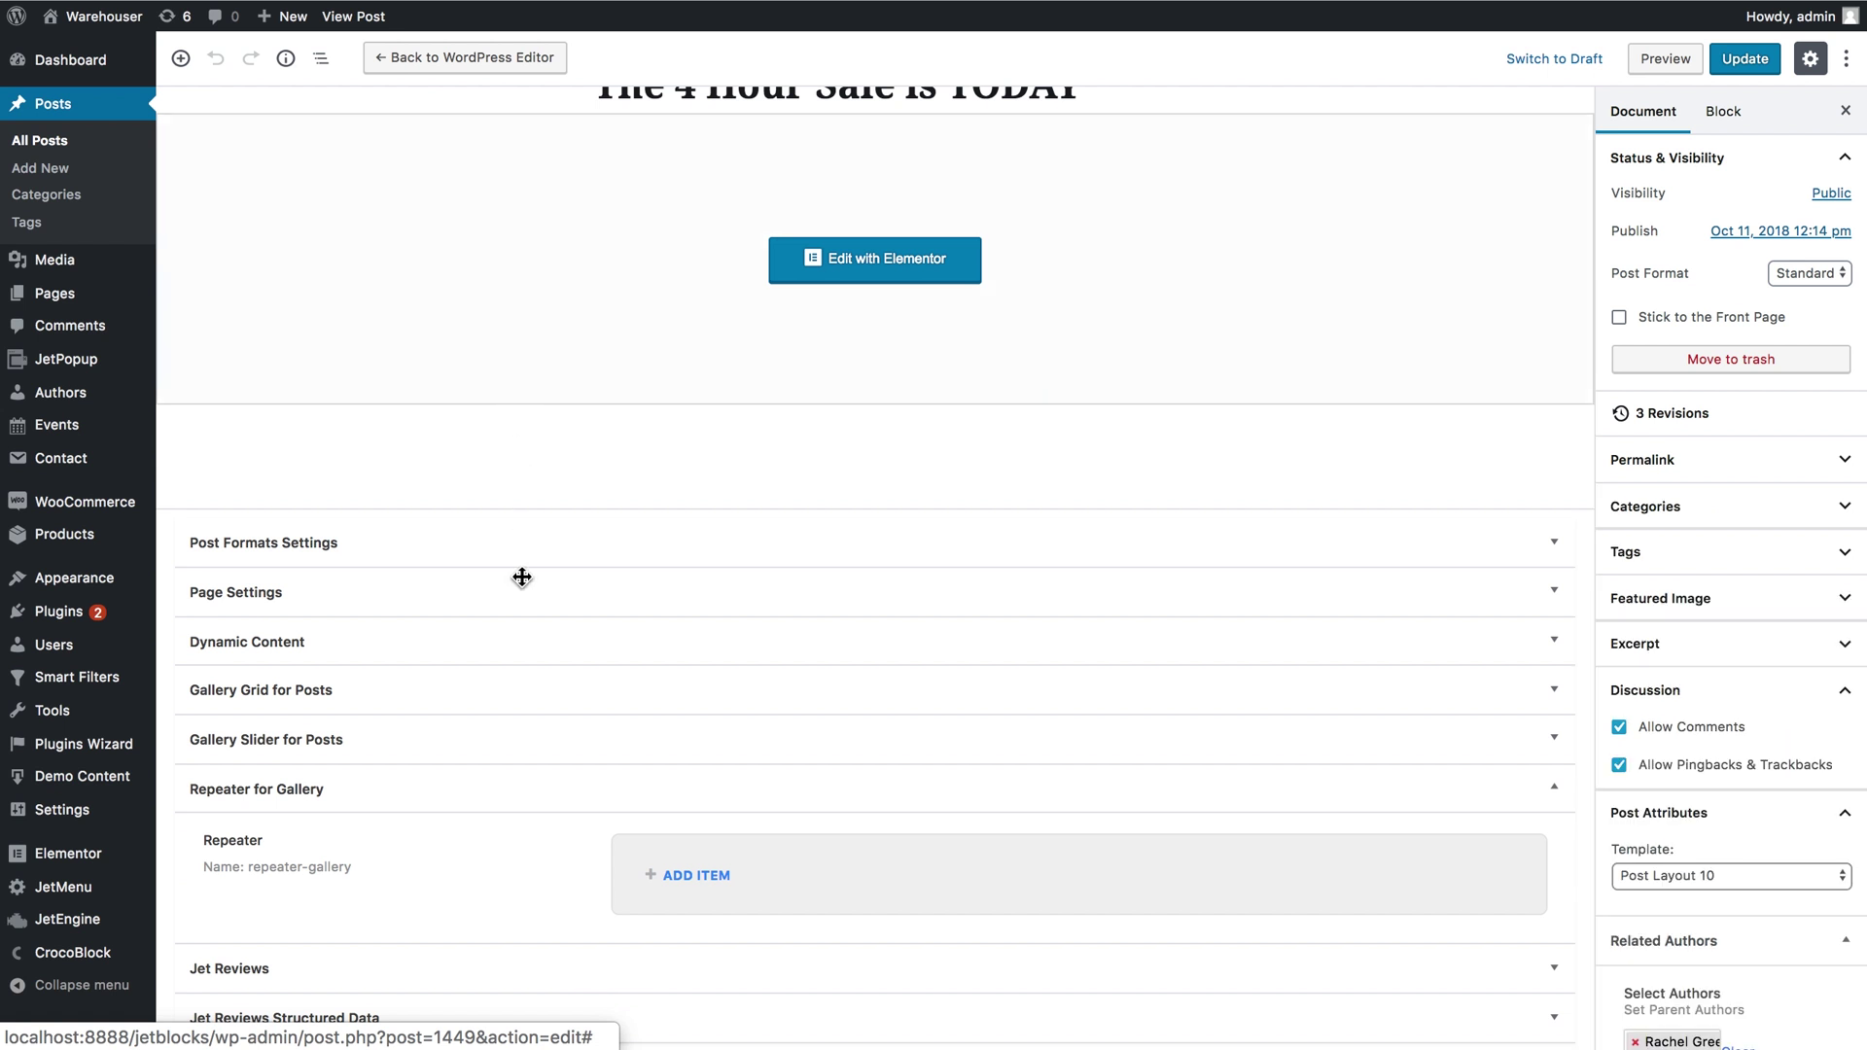
click(692, 875)
scroll(691, 875, down, 2)
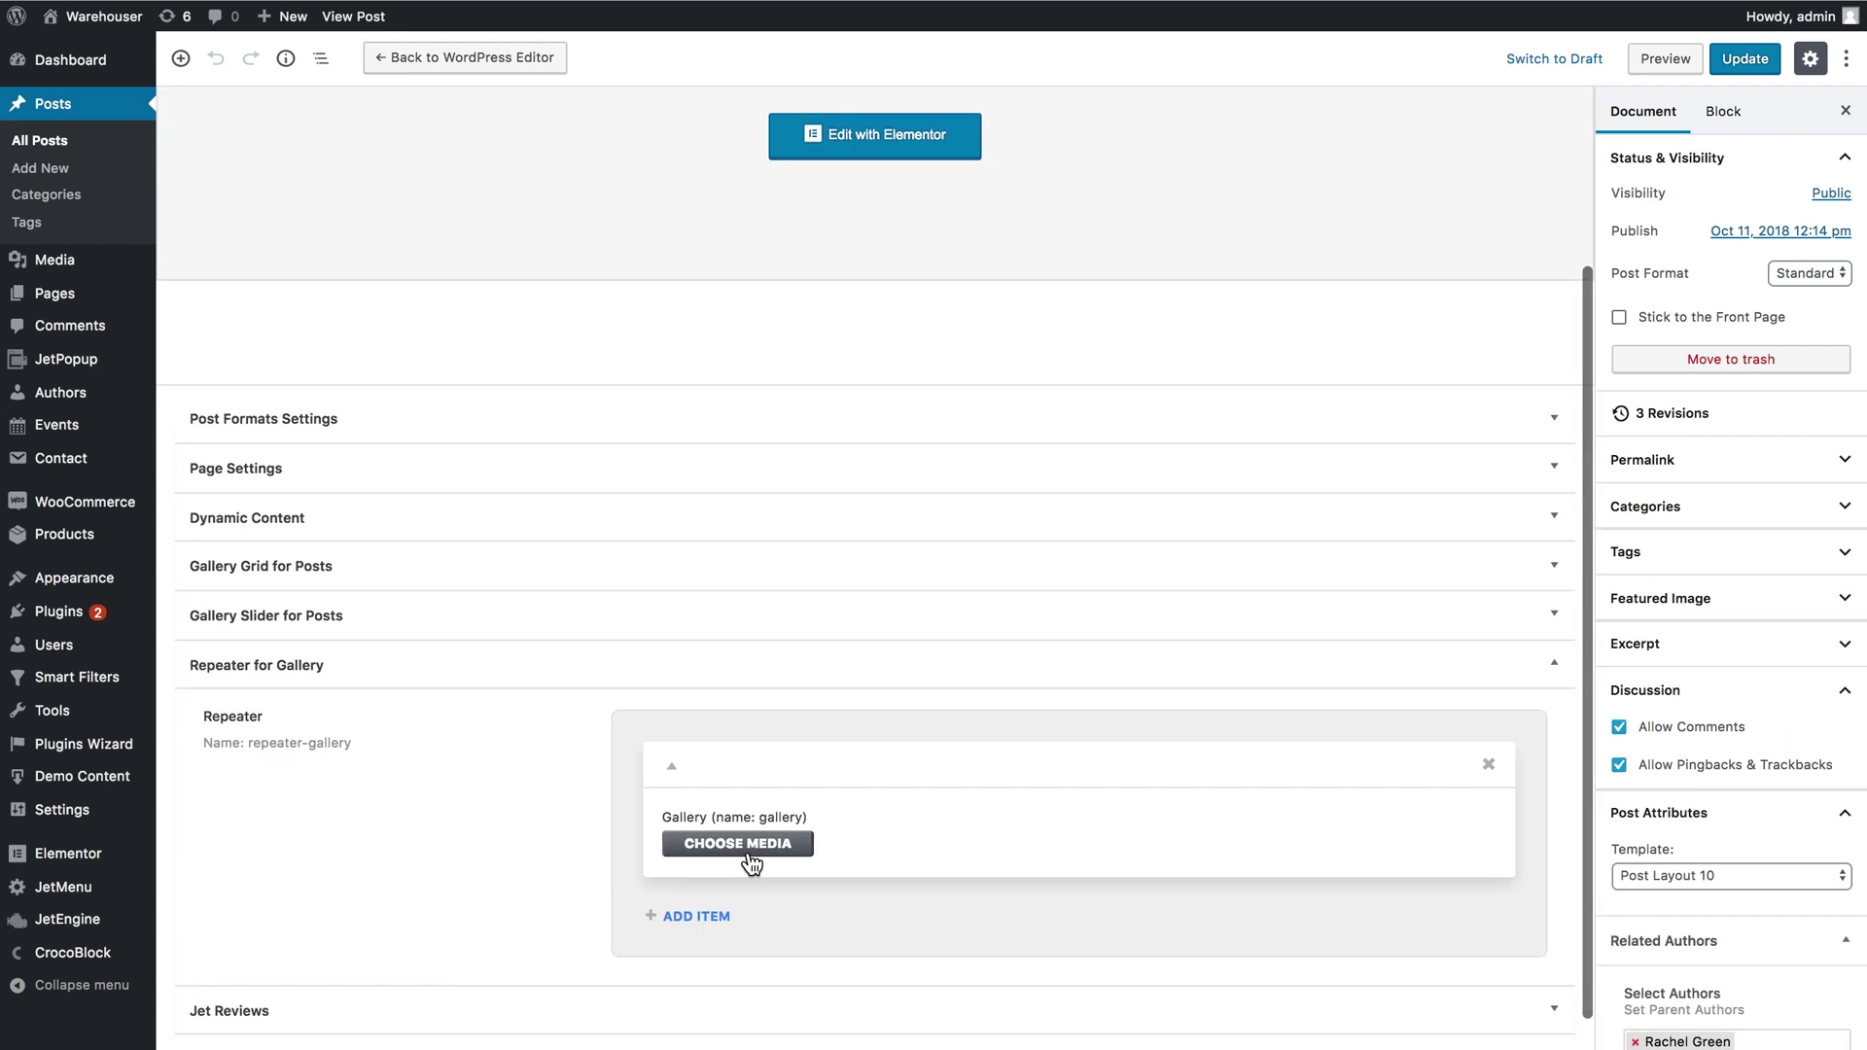
click(752, 850)
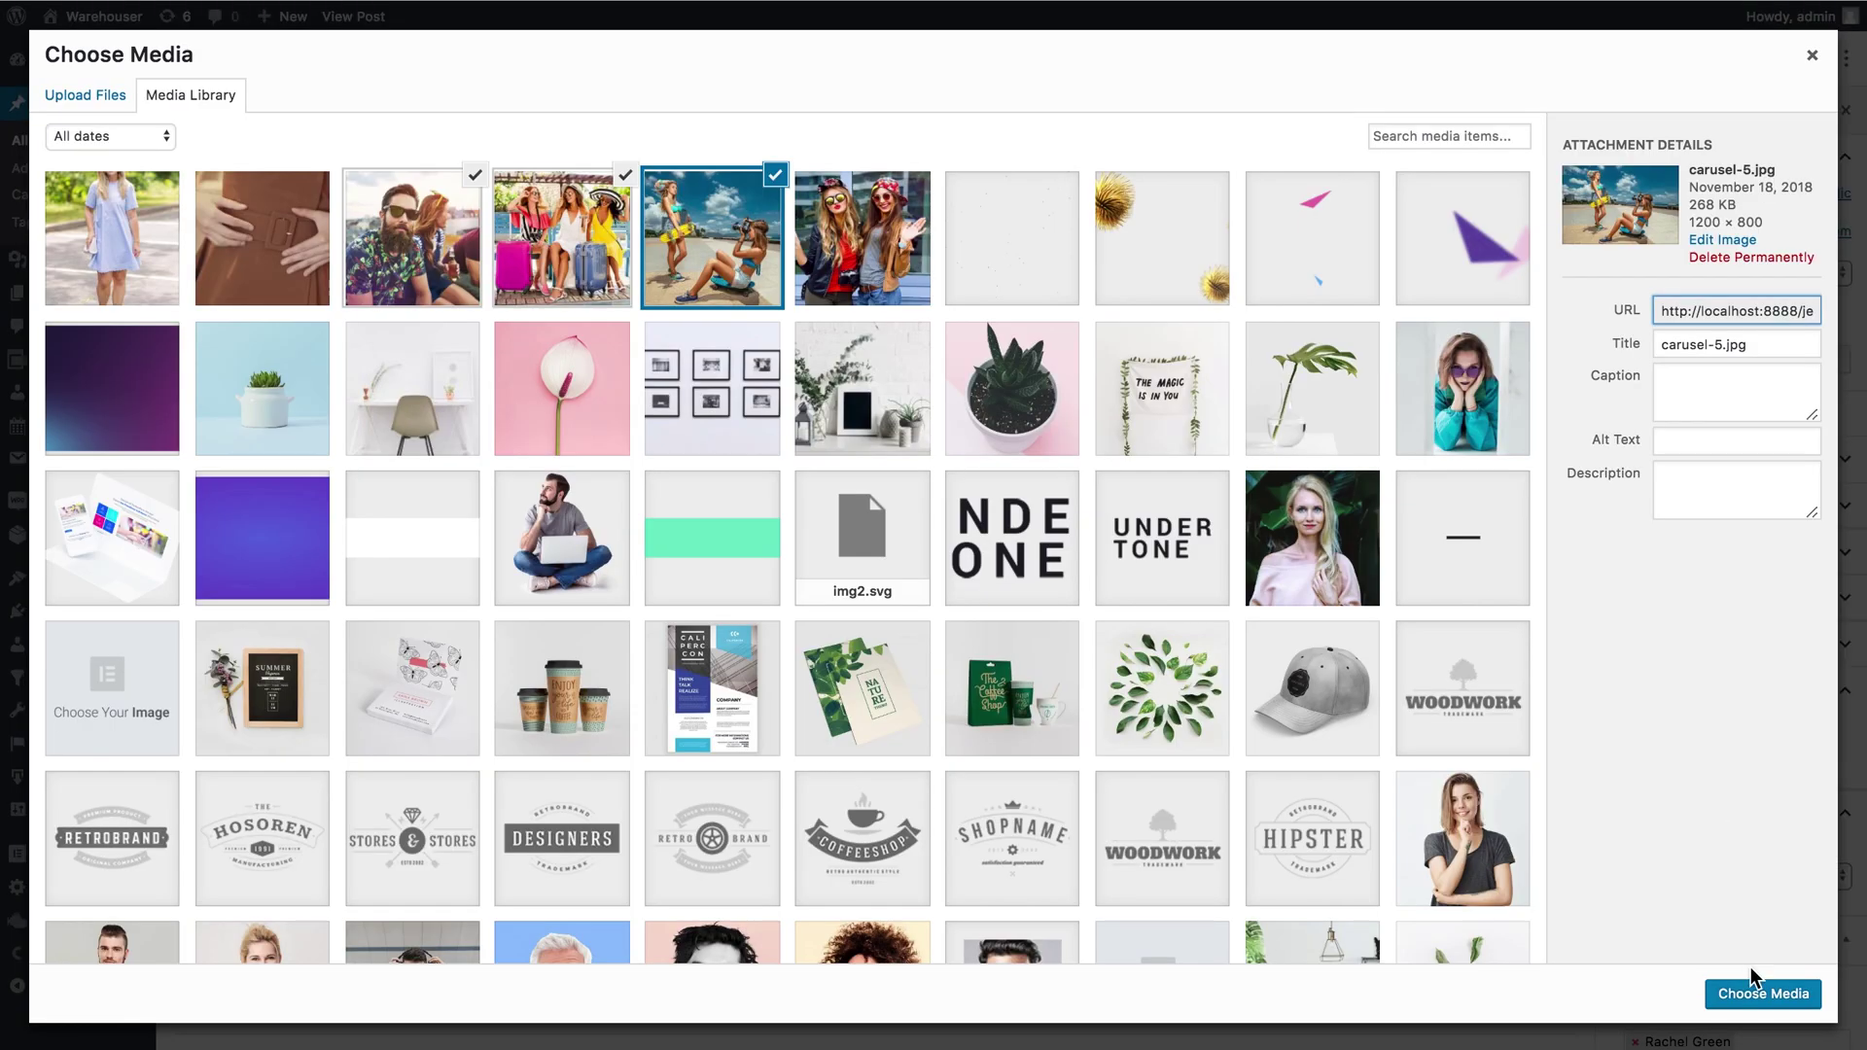
Step: Confirm the three gallery images, update the post, and open it in Elementor
click(1755, 993)
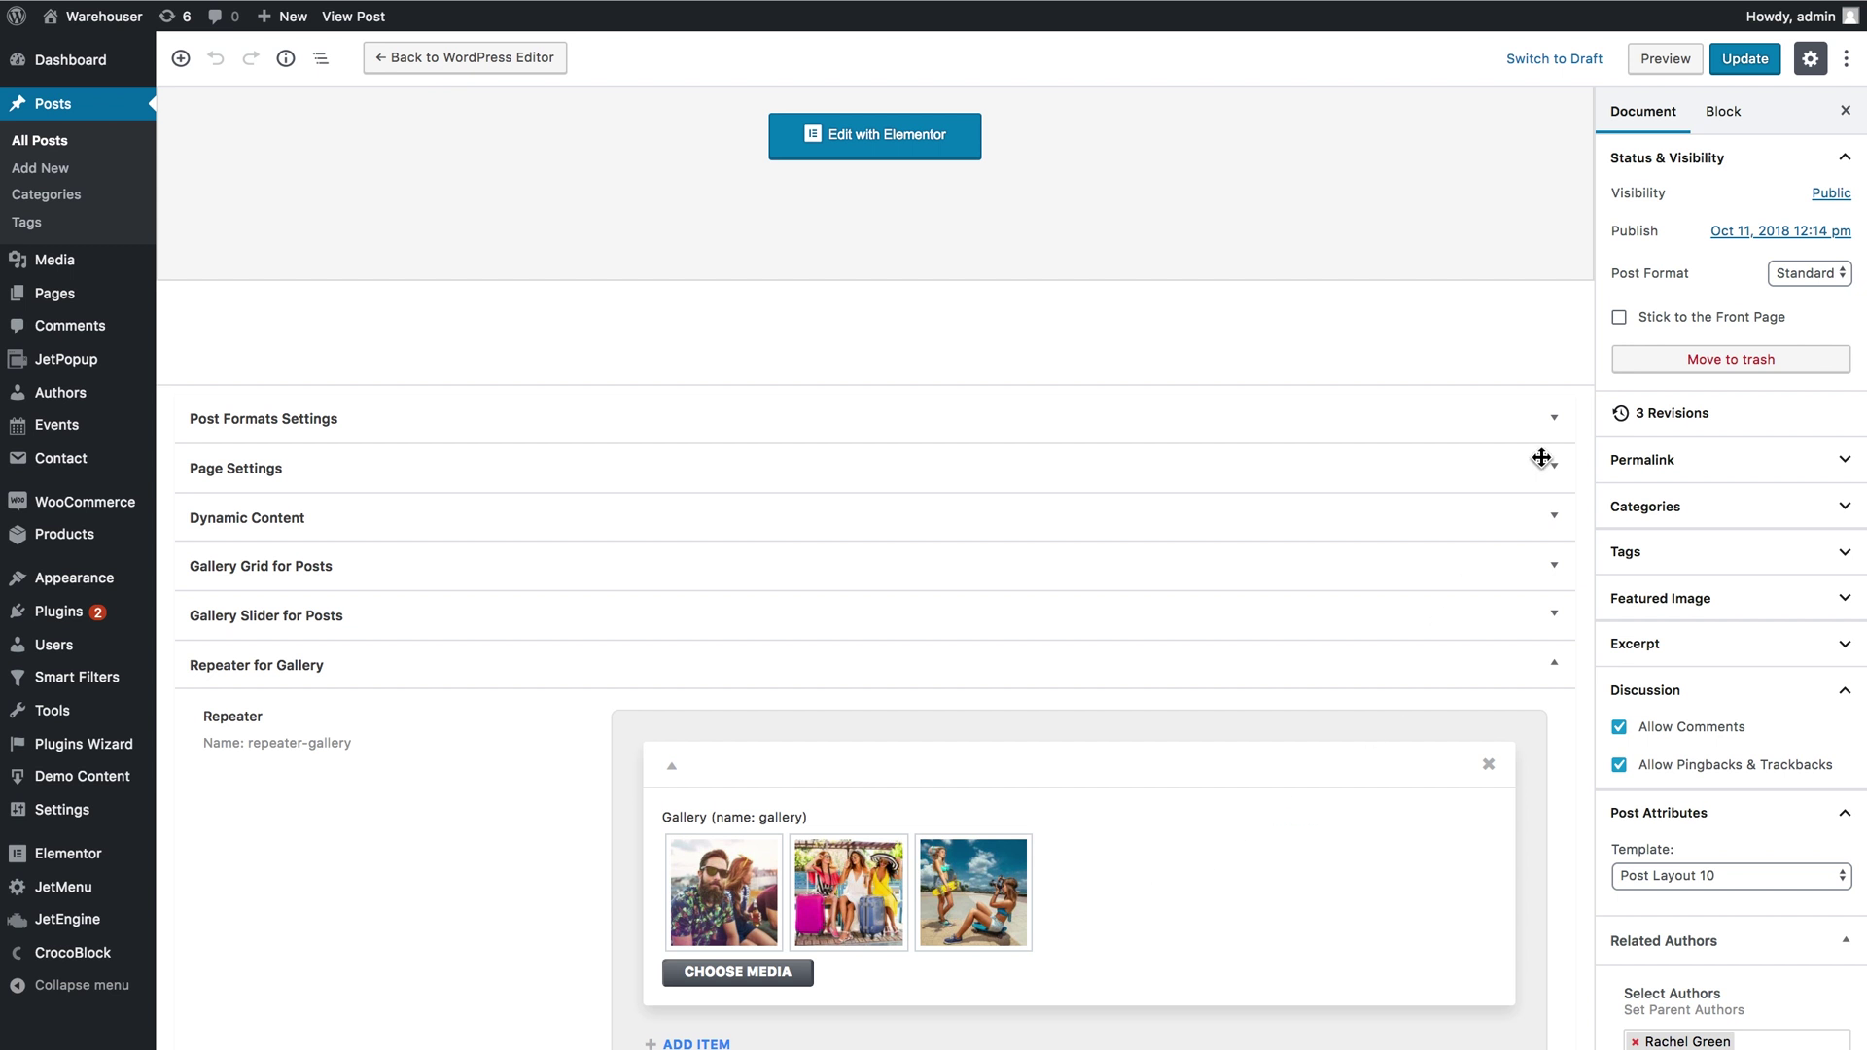
click(1740, 60)
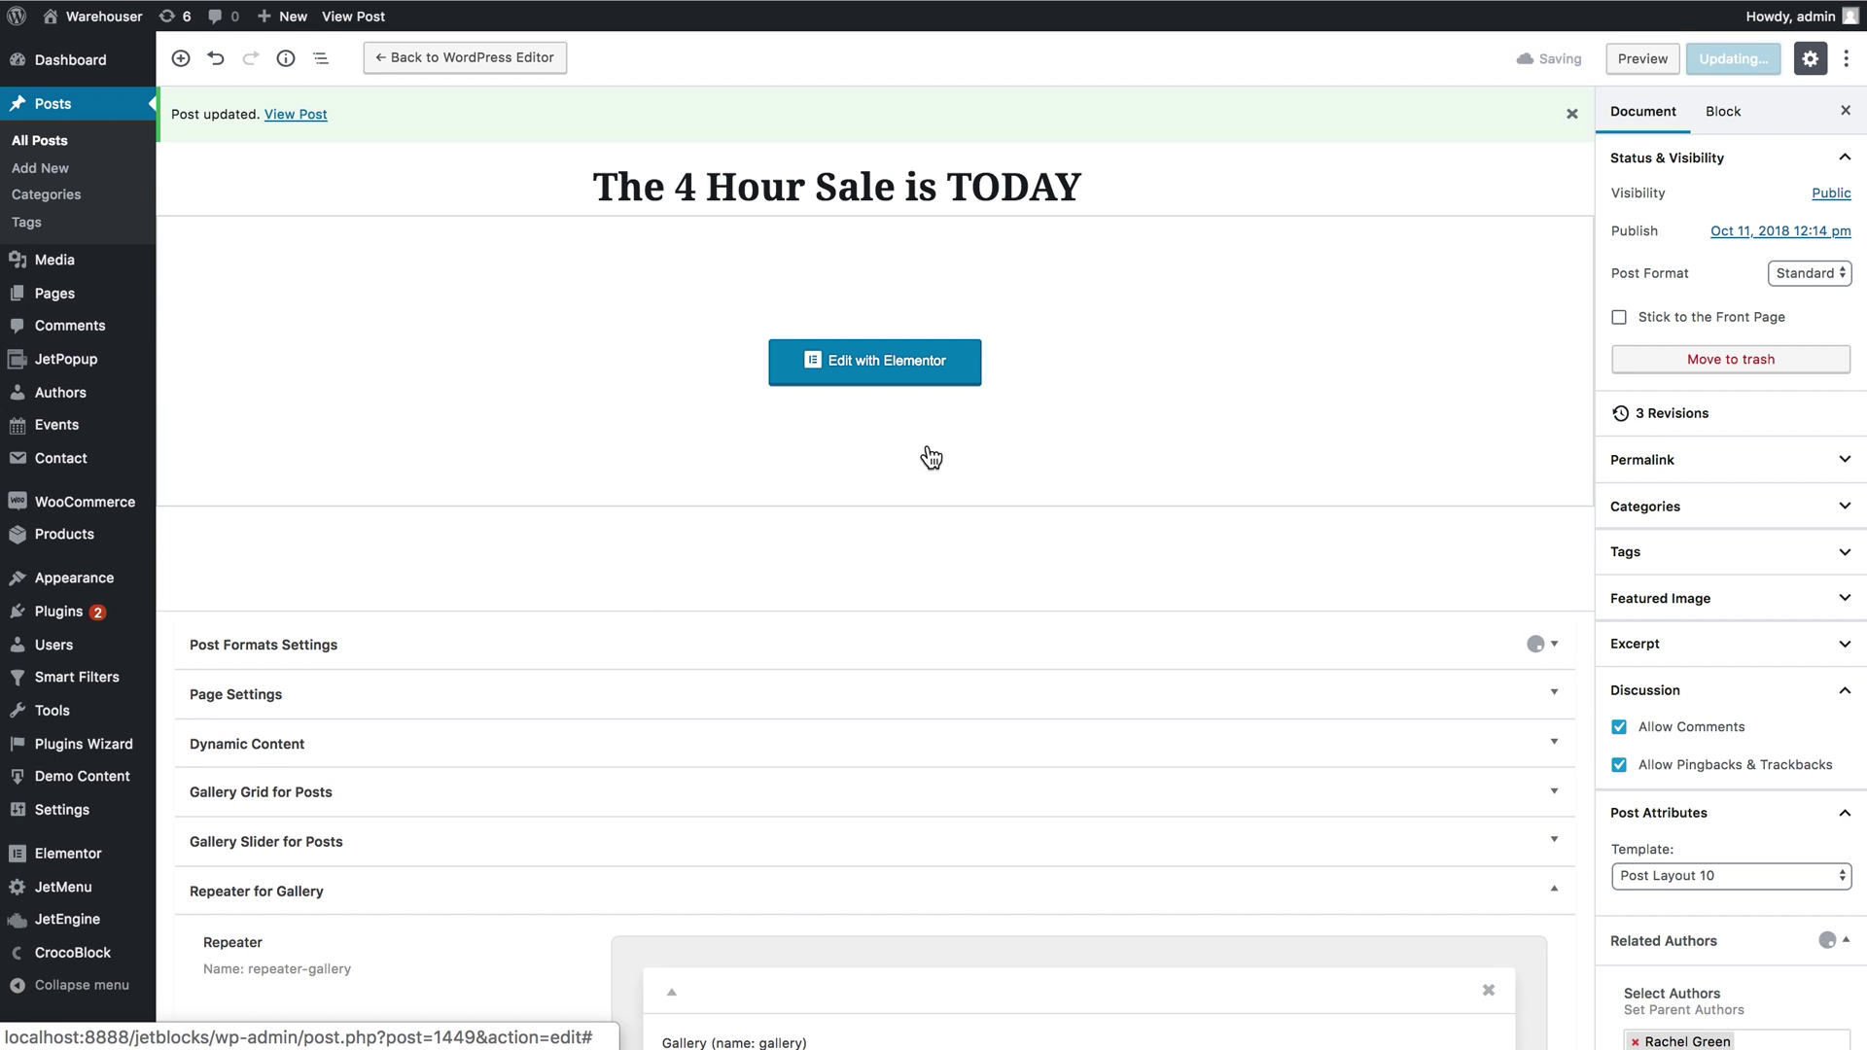
click(884, 377)
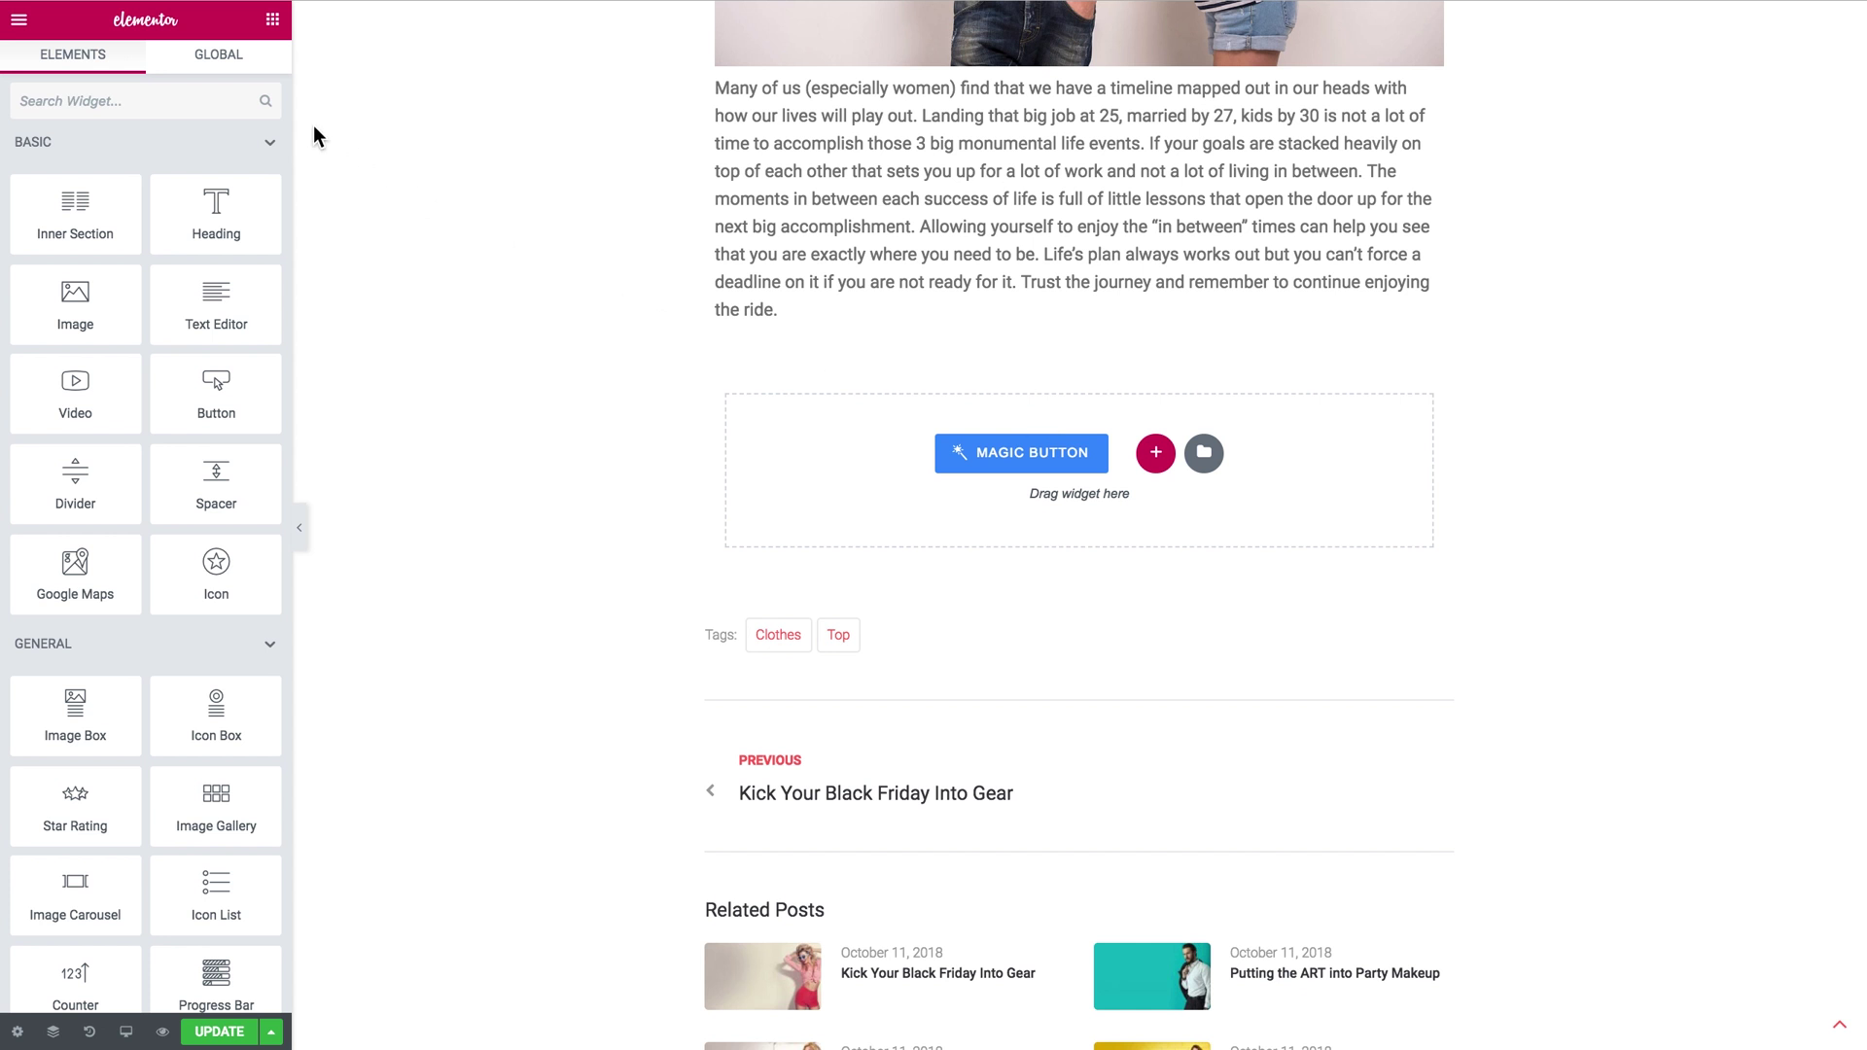
Step: Search widgets for 'dyna' and drop a Dynamic Repeater into the empty section below the text
click(175, 105)
text(dyna)
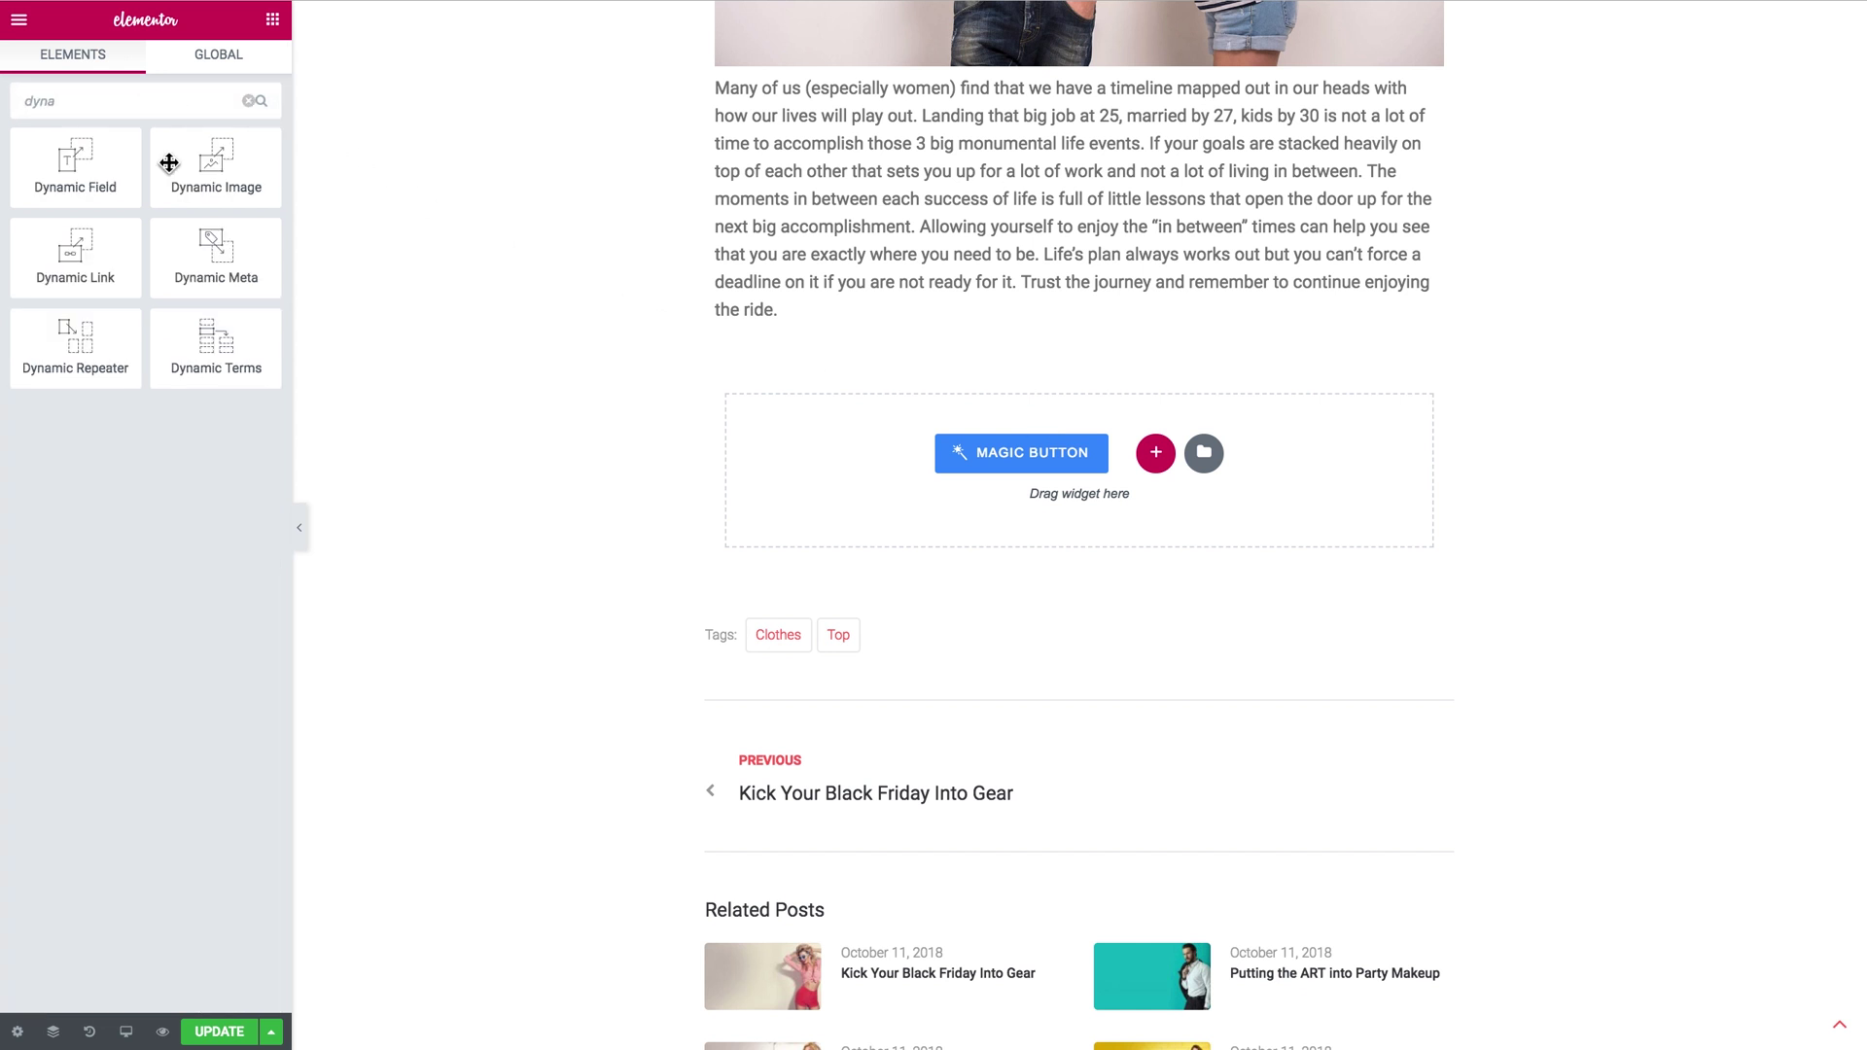
drag(32, 352, 832, 451)
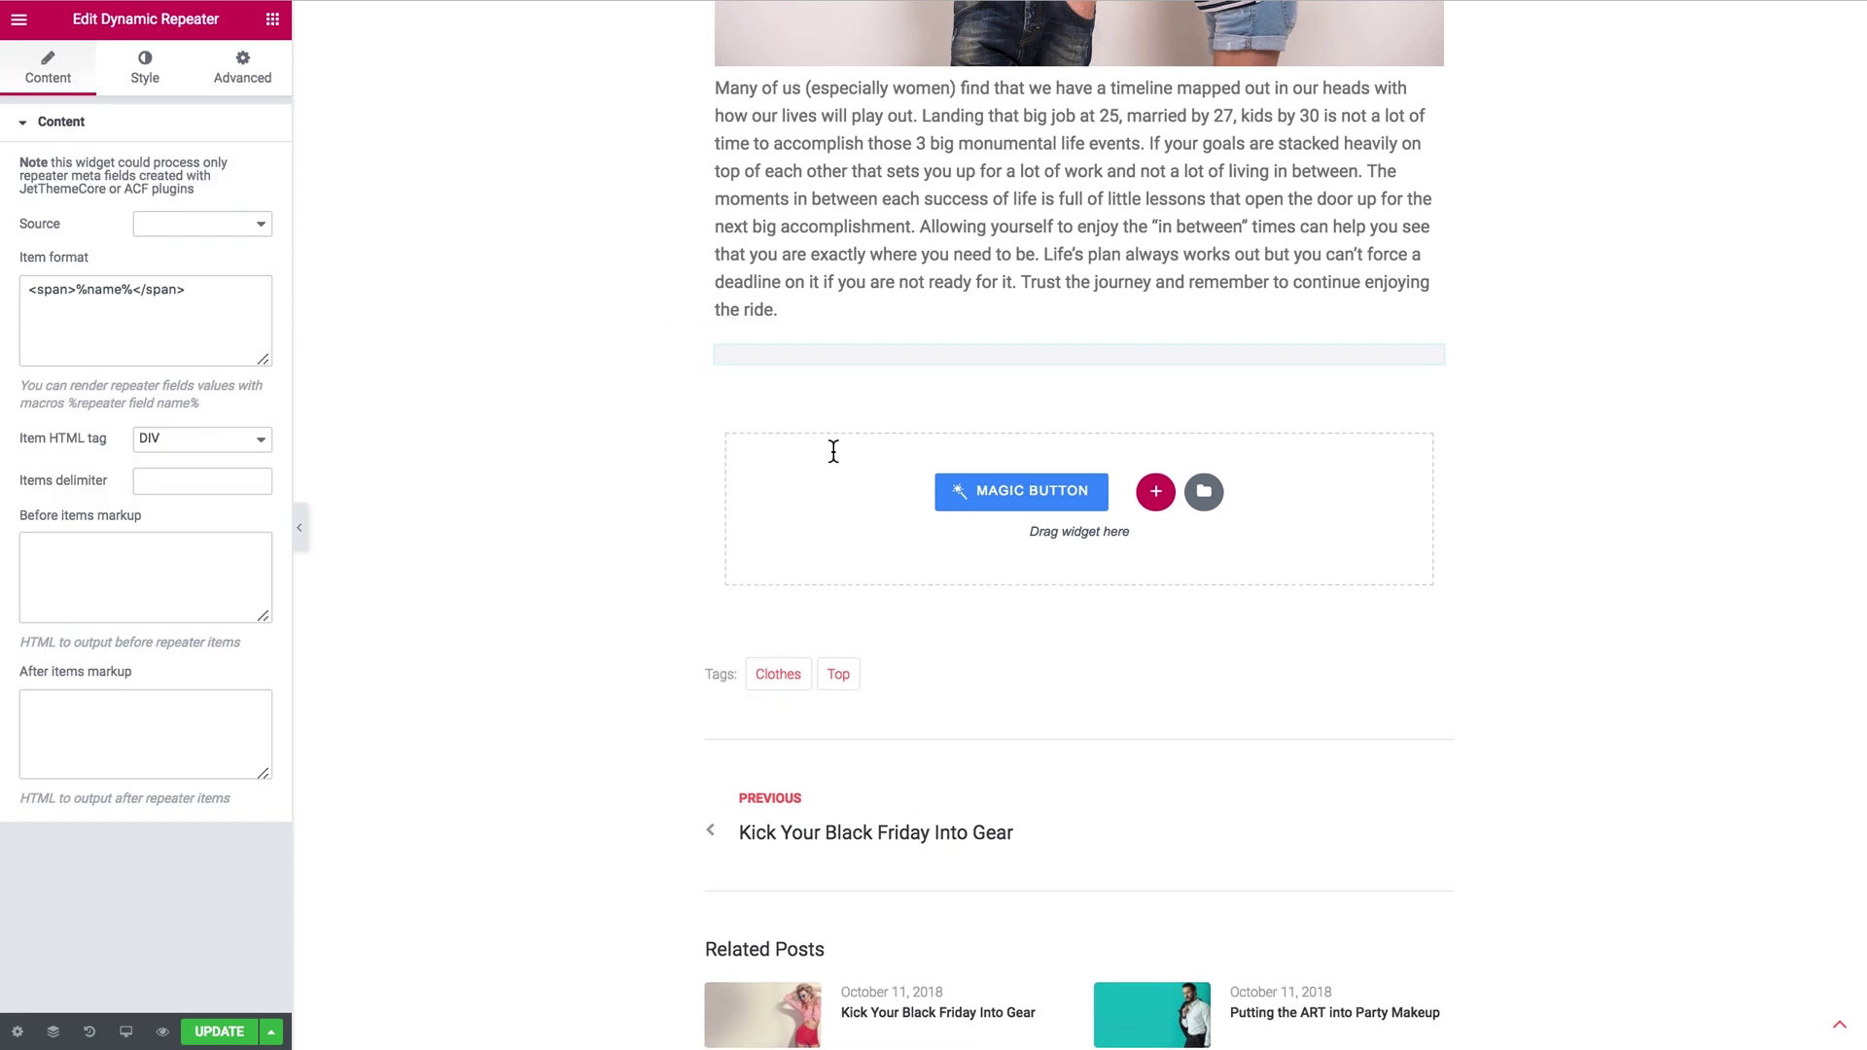
Step: Set the Dynamic Repeater's source to Repeater, then open the JetEngine docs navigation menu
click(241, 225)
click(239, 223)
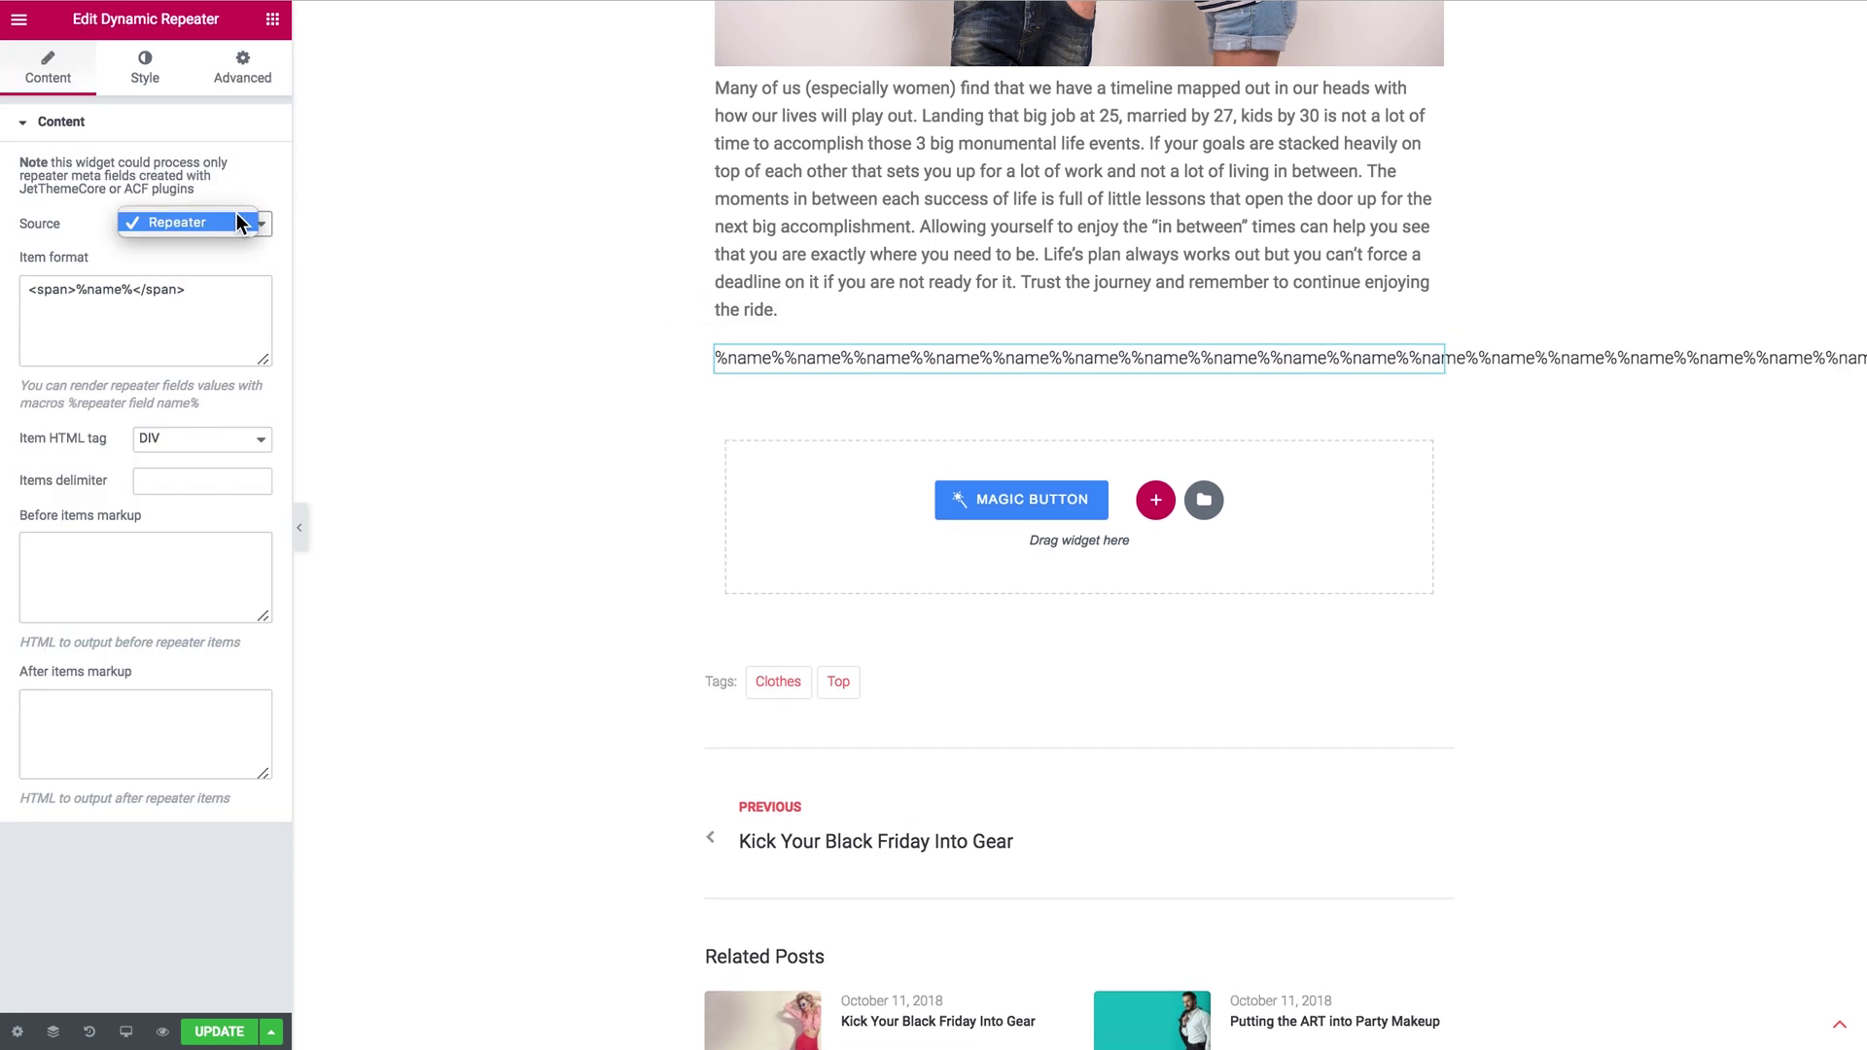
click(214, 223)
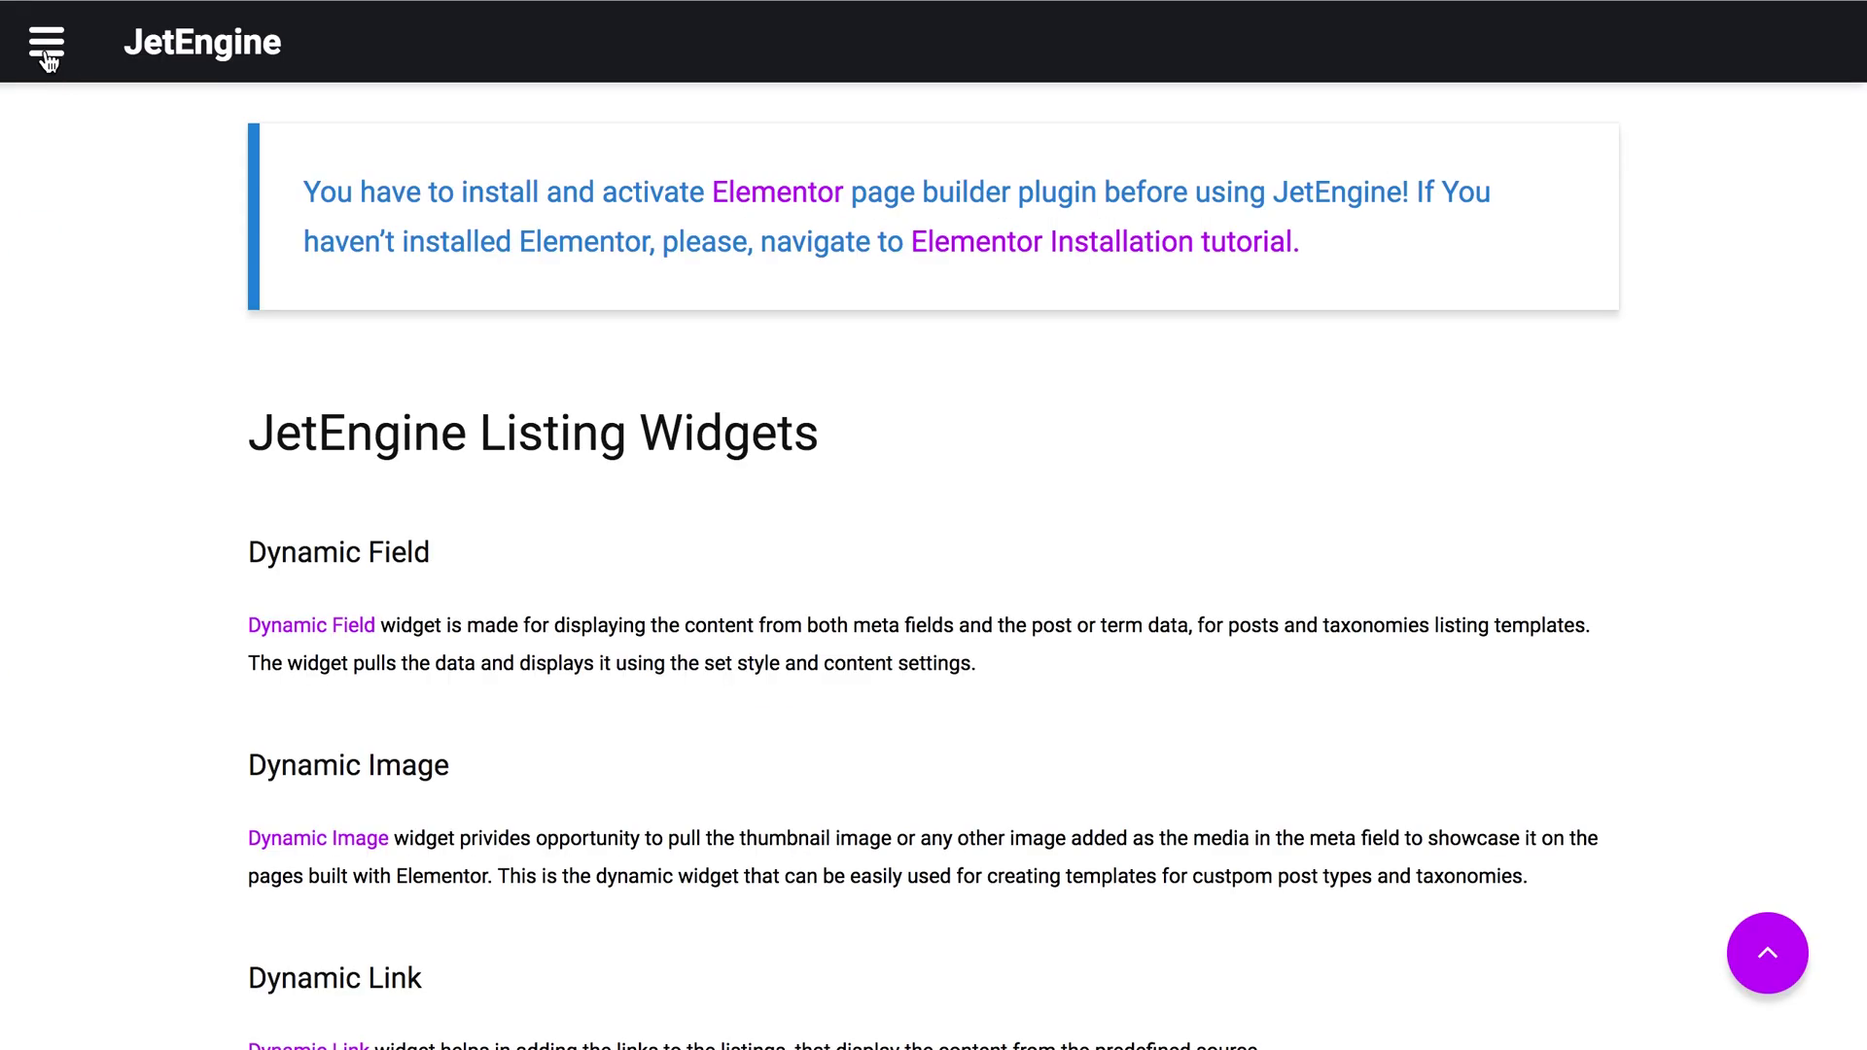
click(44, 35)
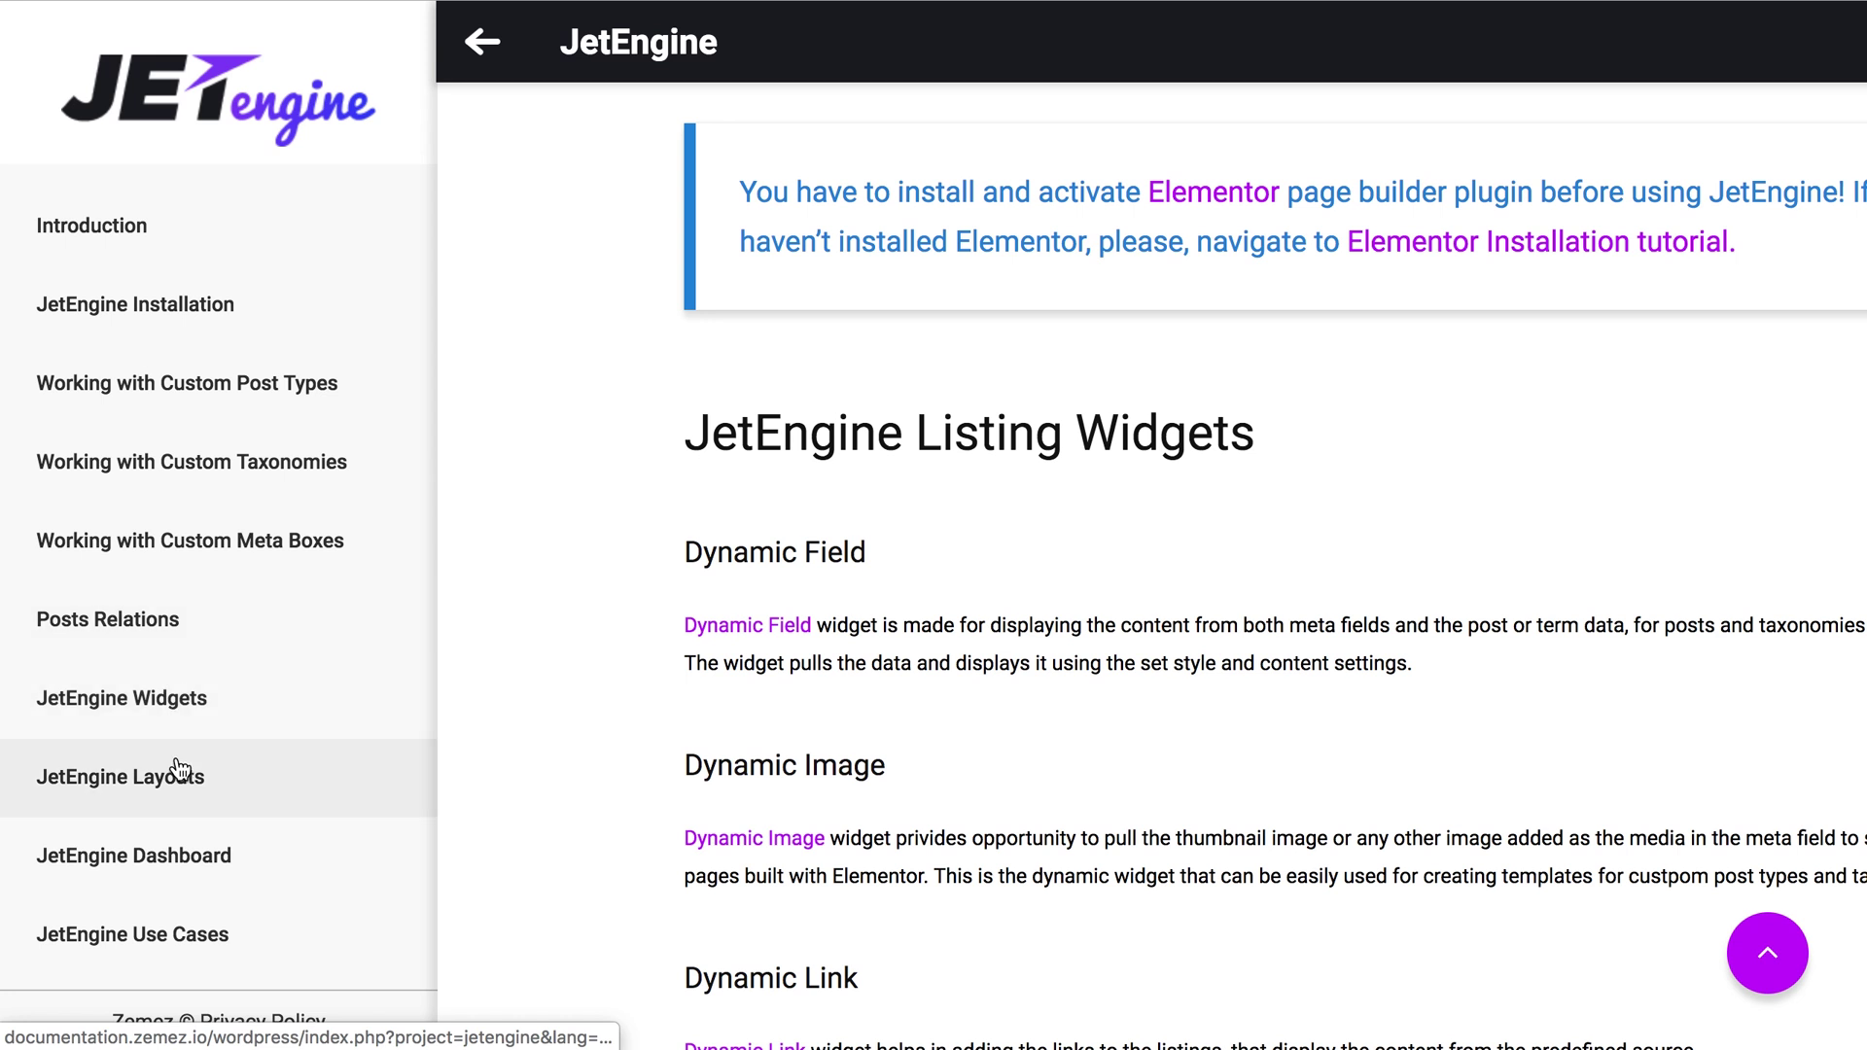
Step: Go to the Dynamic Repeater docs page's Galleries example and select %gallery1|img_gallery_grid%
click(167, 711)
scroll(310, 788, down, 5)
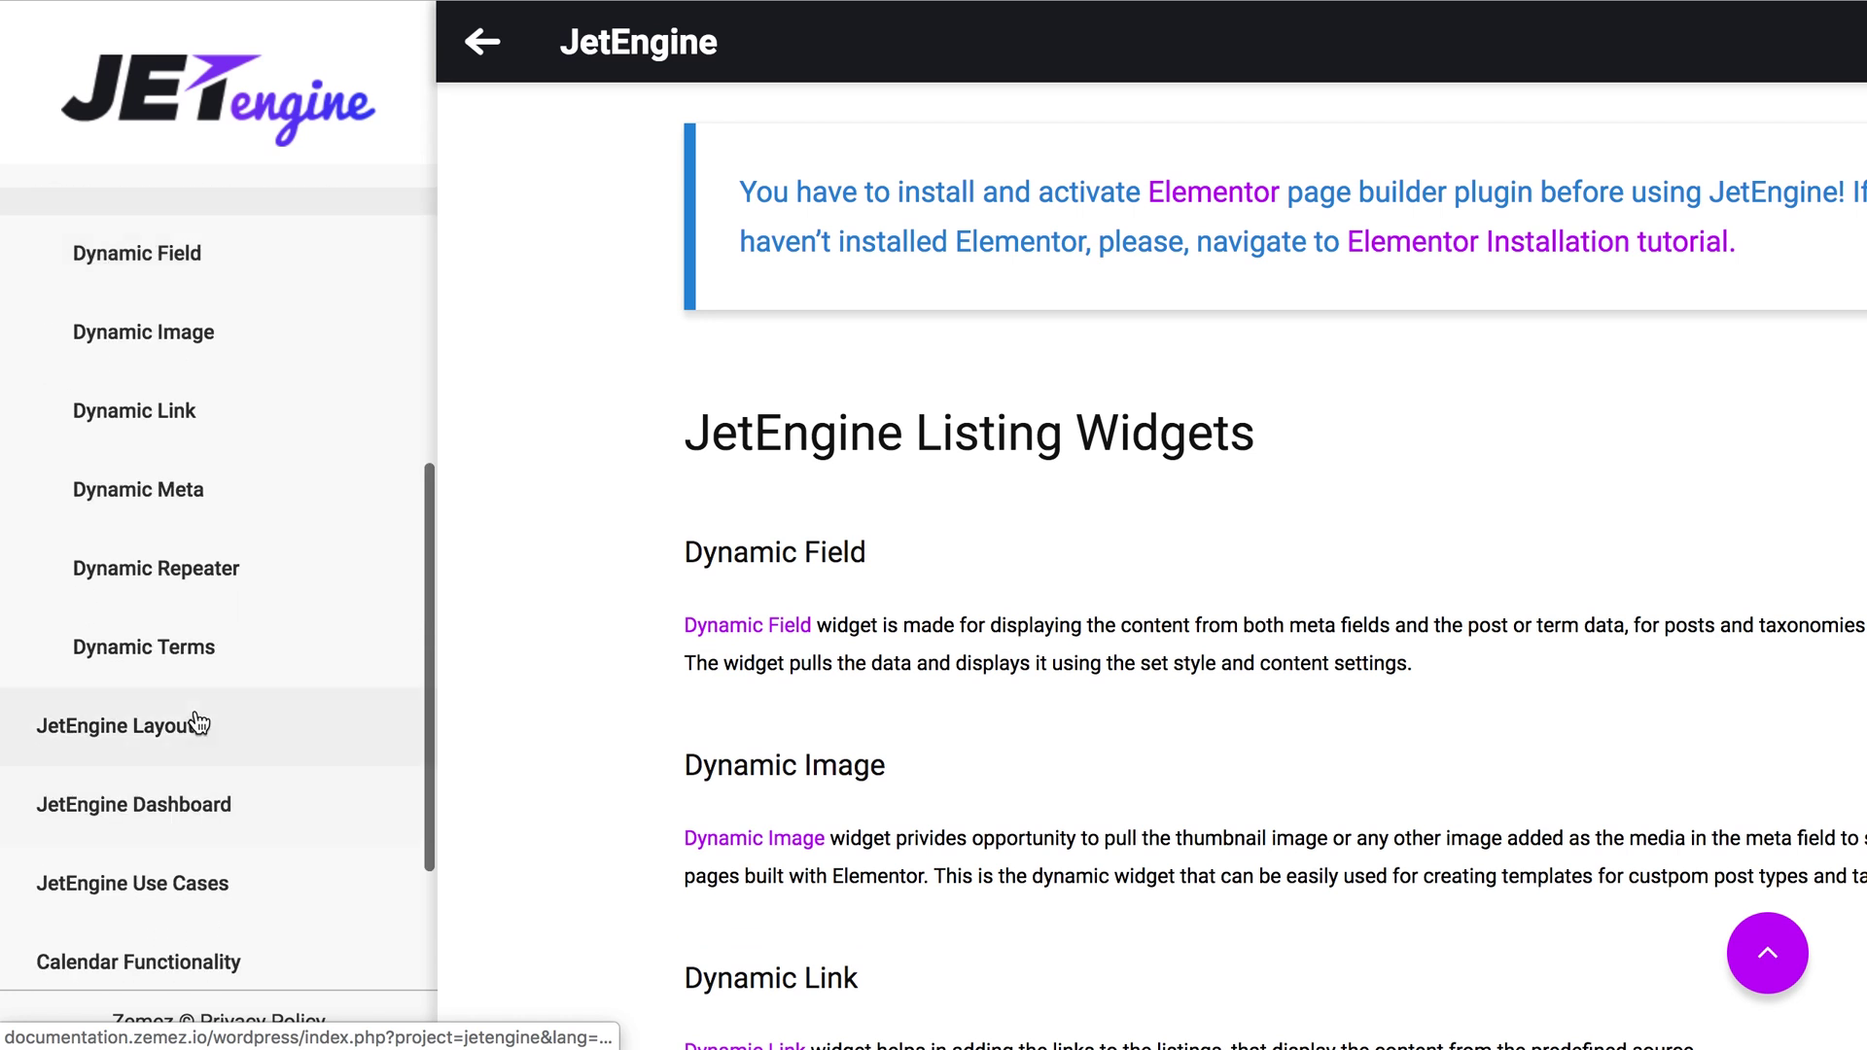
click(161, 581)
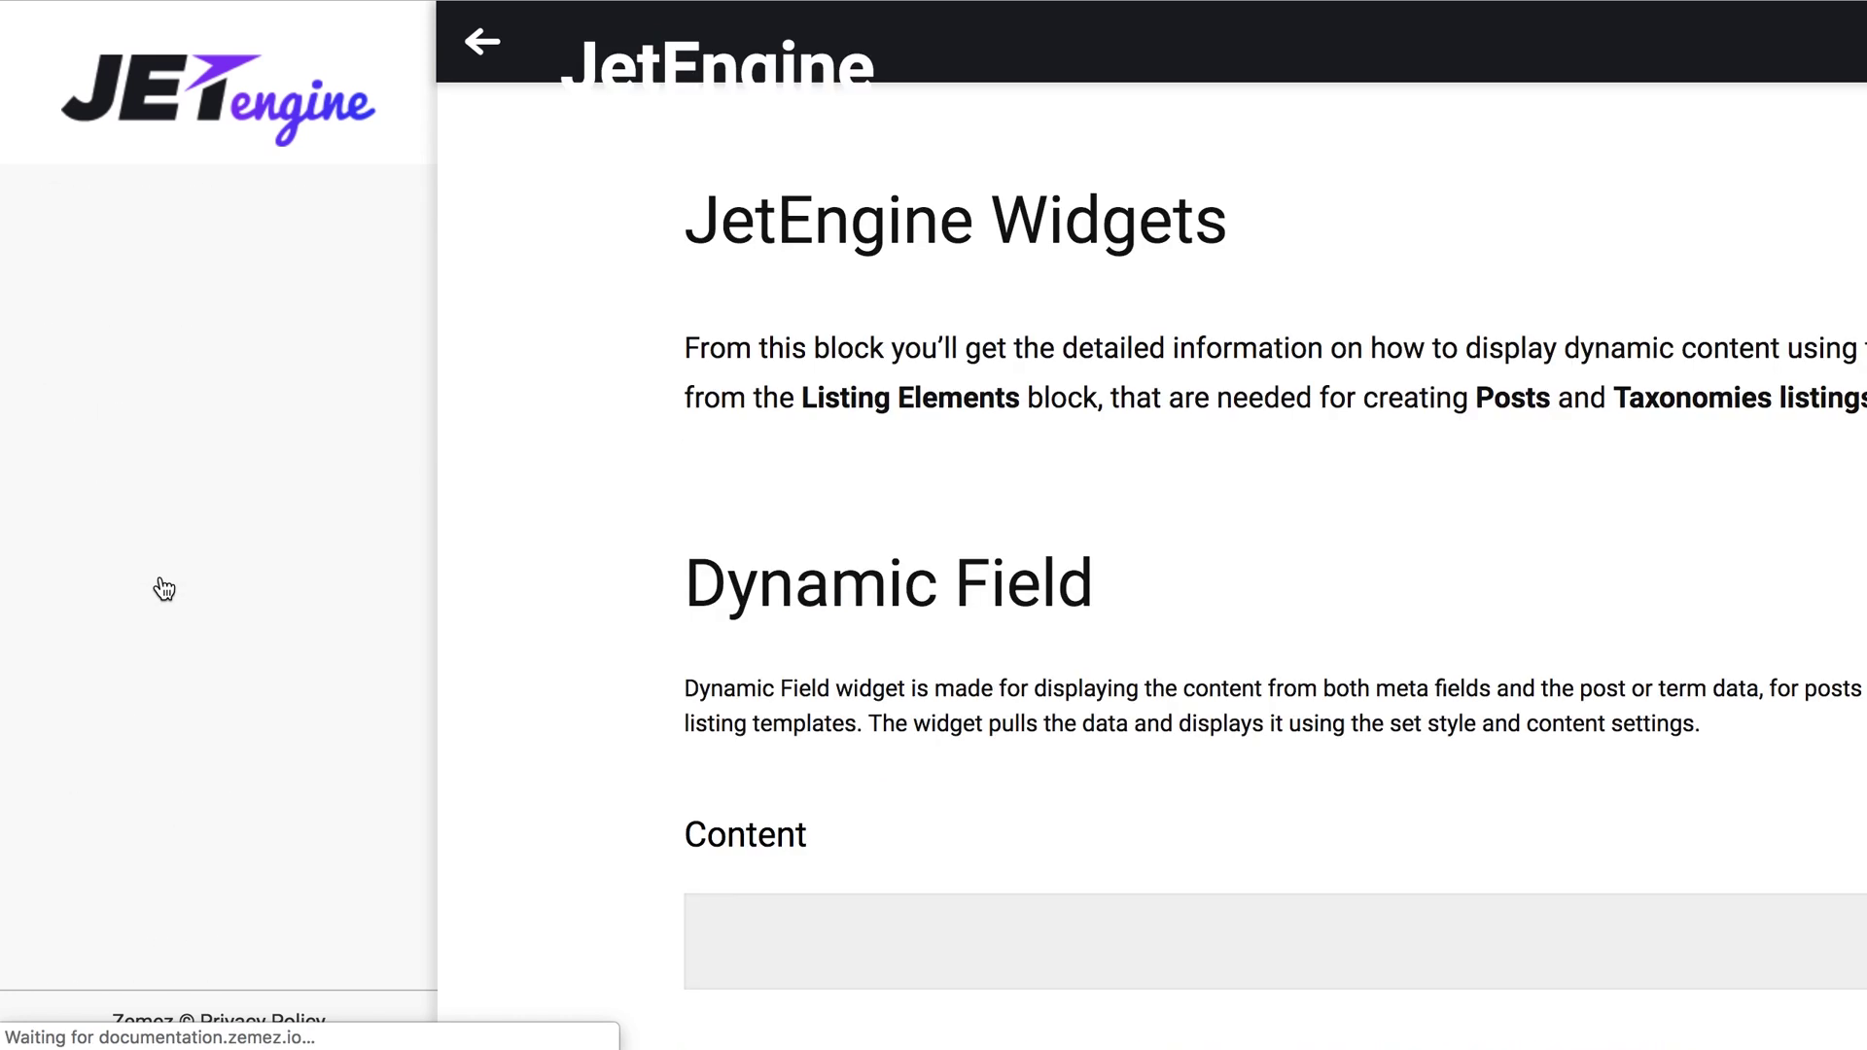
click(479, 45)
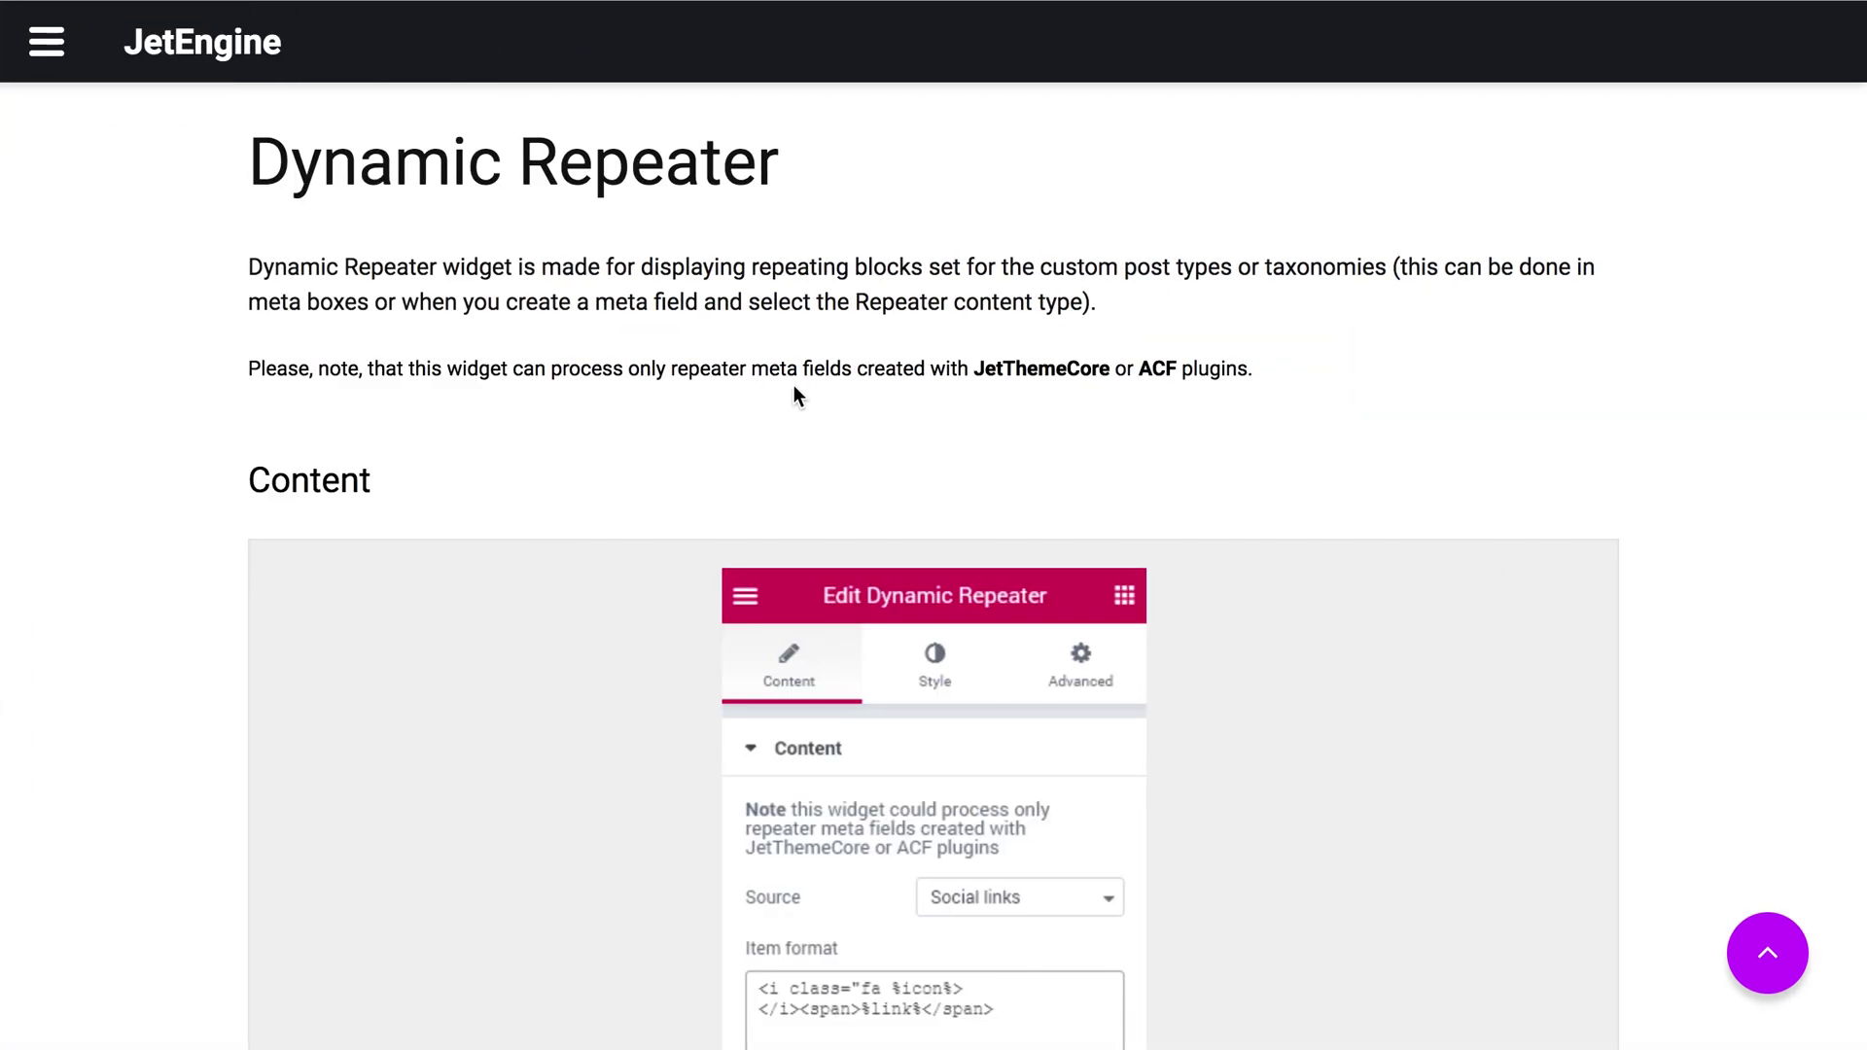
scroll(797, 387, down, 7)
scroll(797, 387, down, 5)
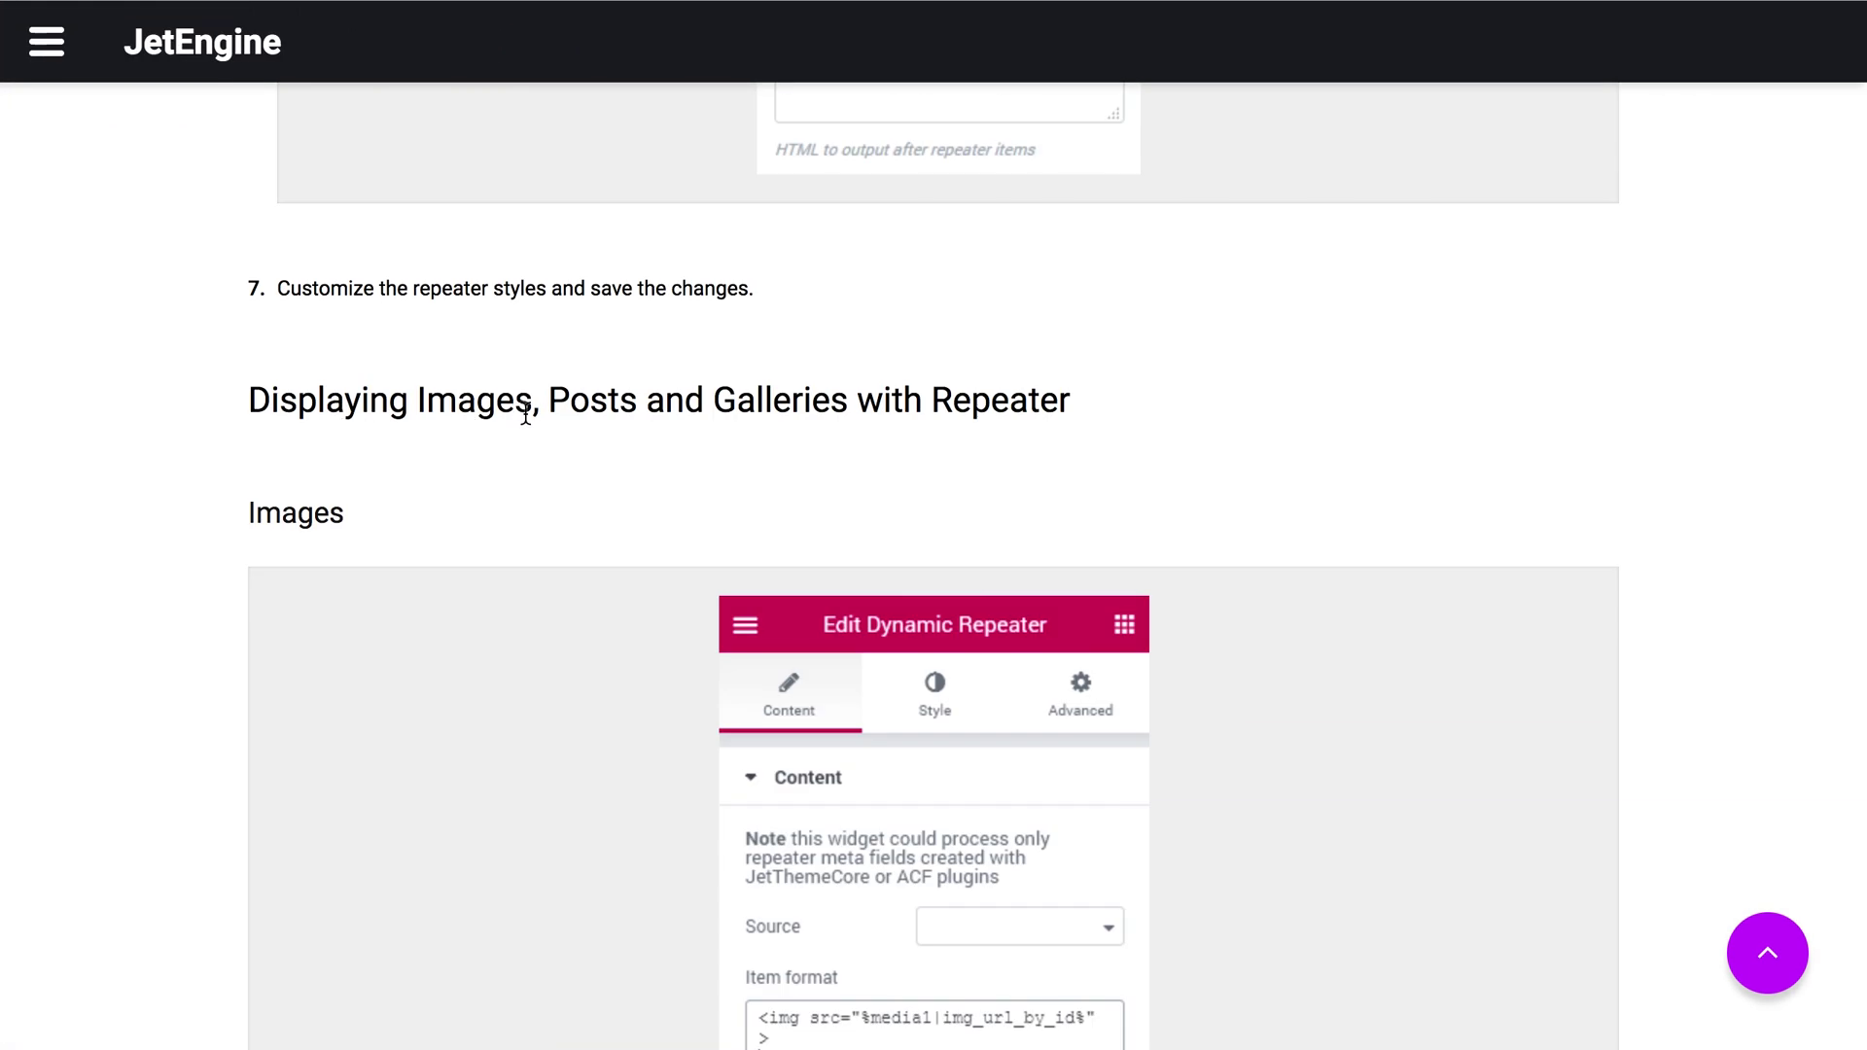
scroll(864, 407, down, 15)
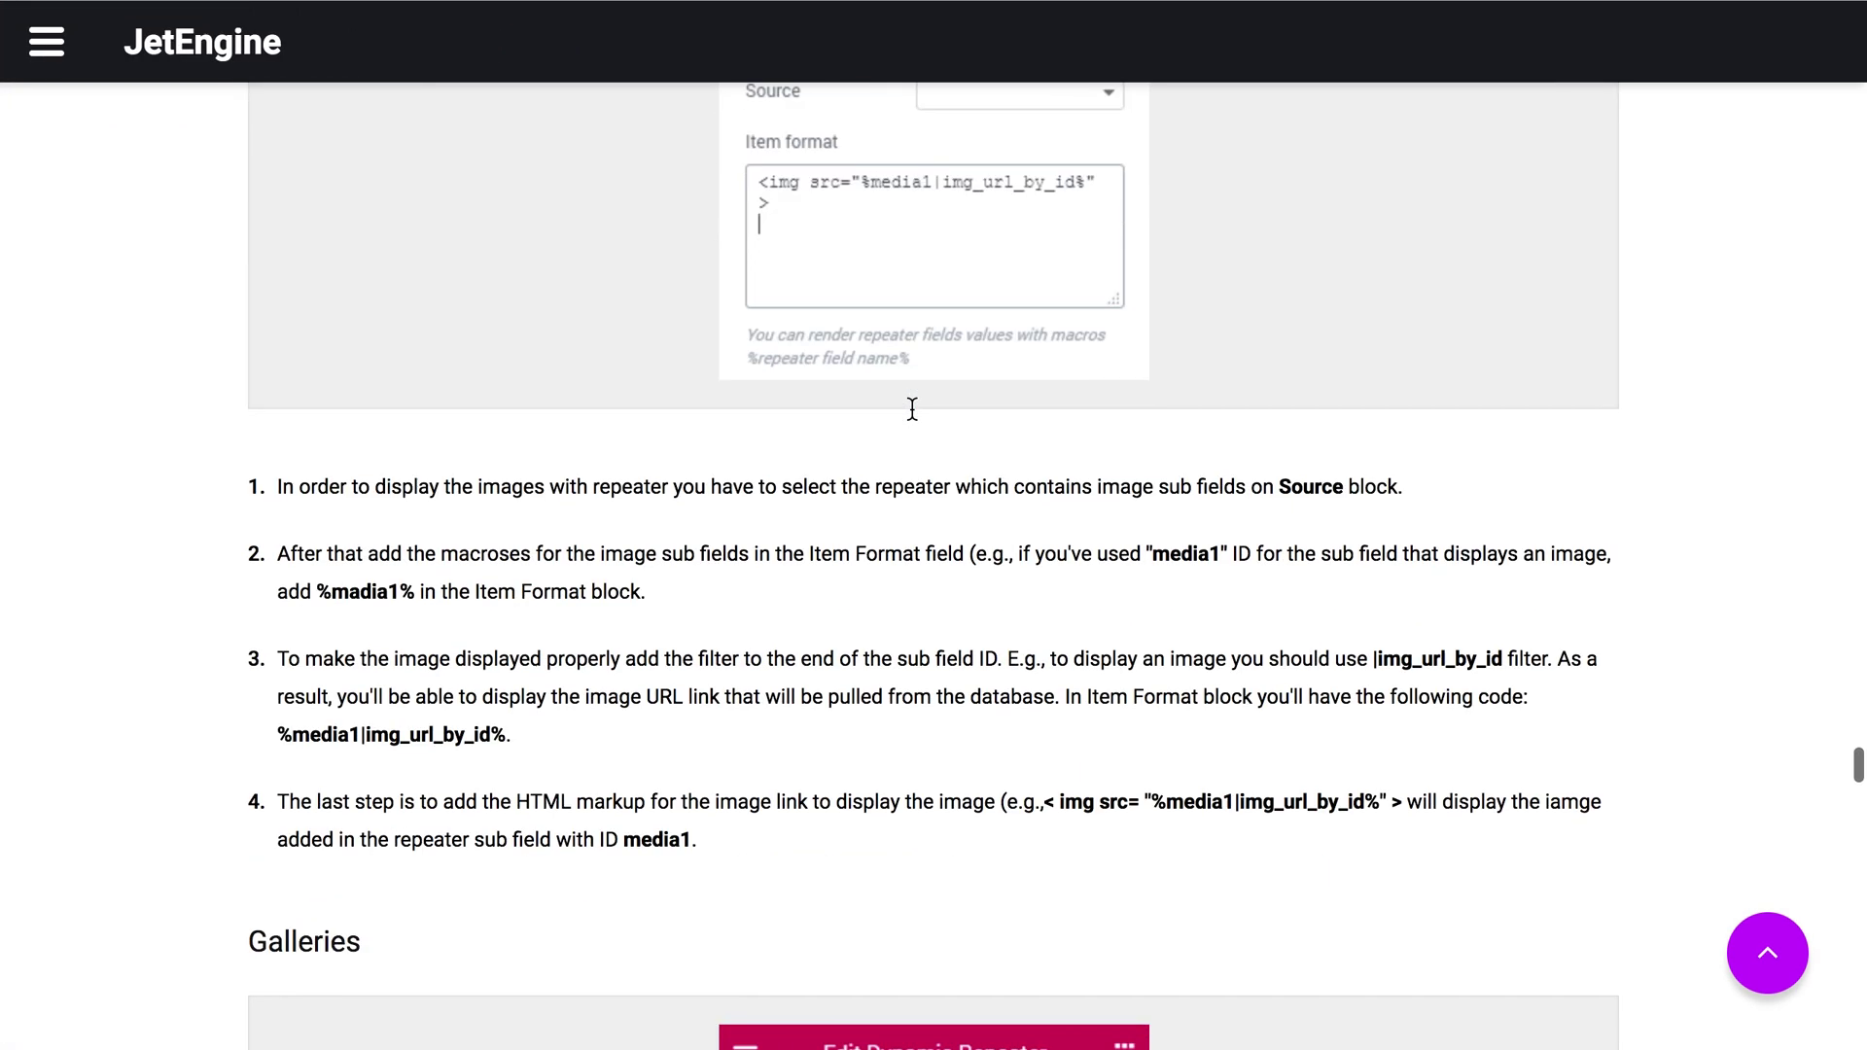
scroll(912, 407, down, 5)
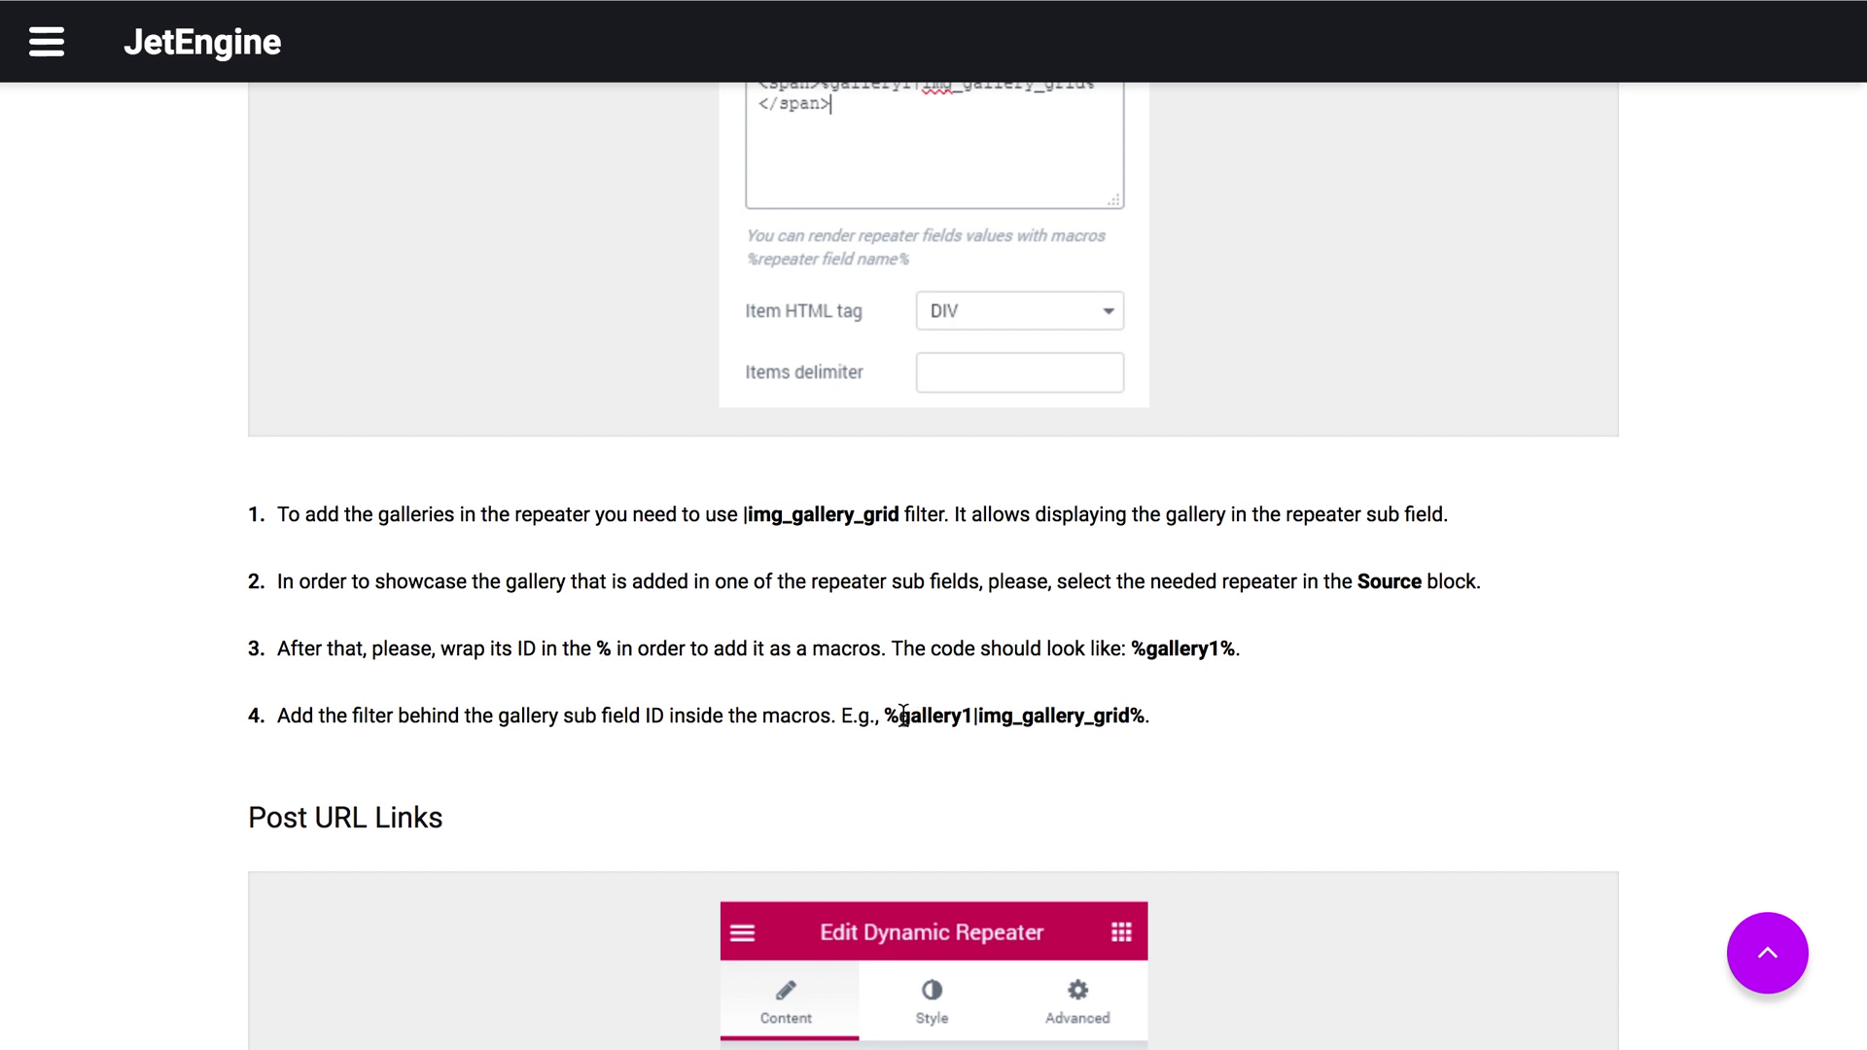
drag(887, 716, 1144, 716)
key(ctrl+c)
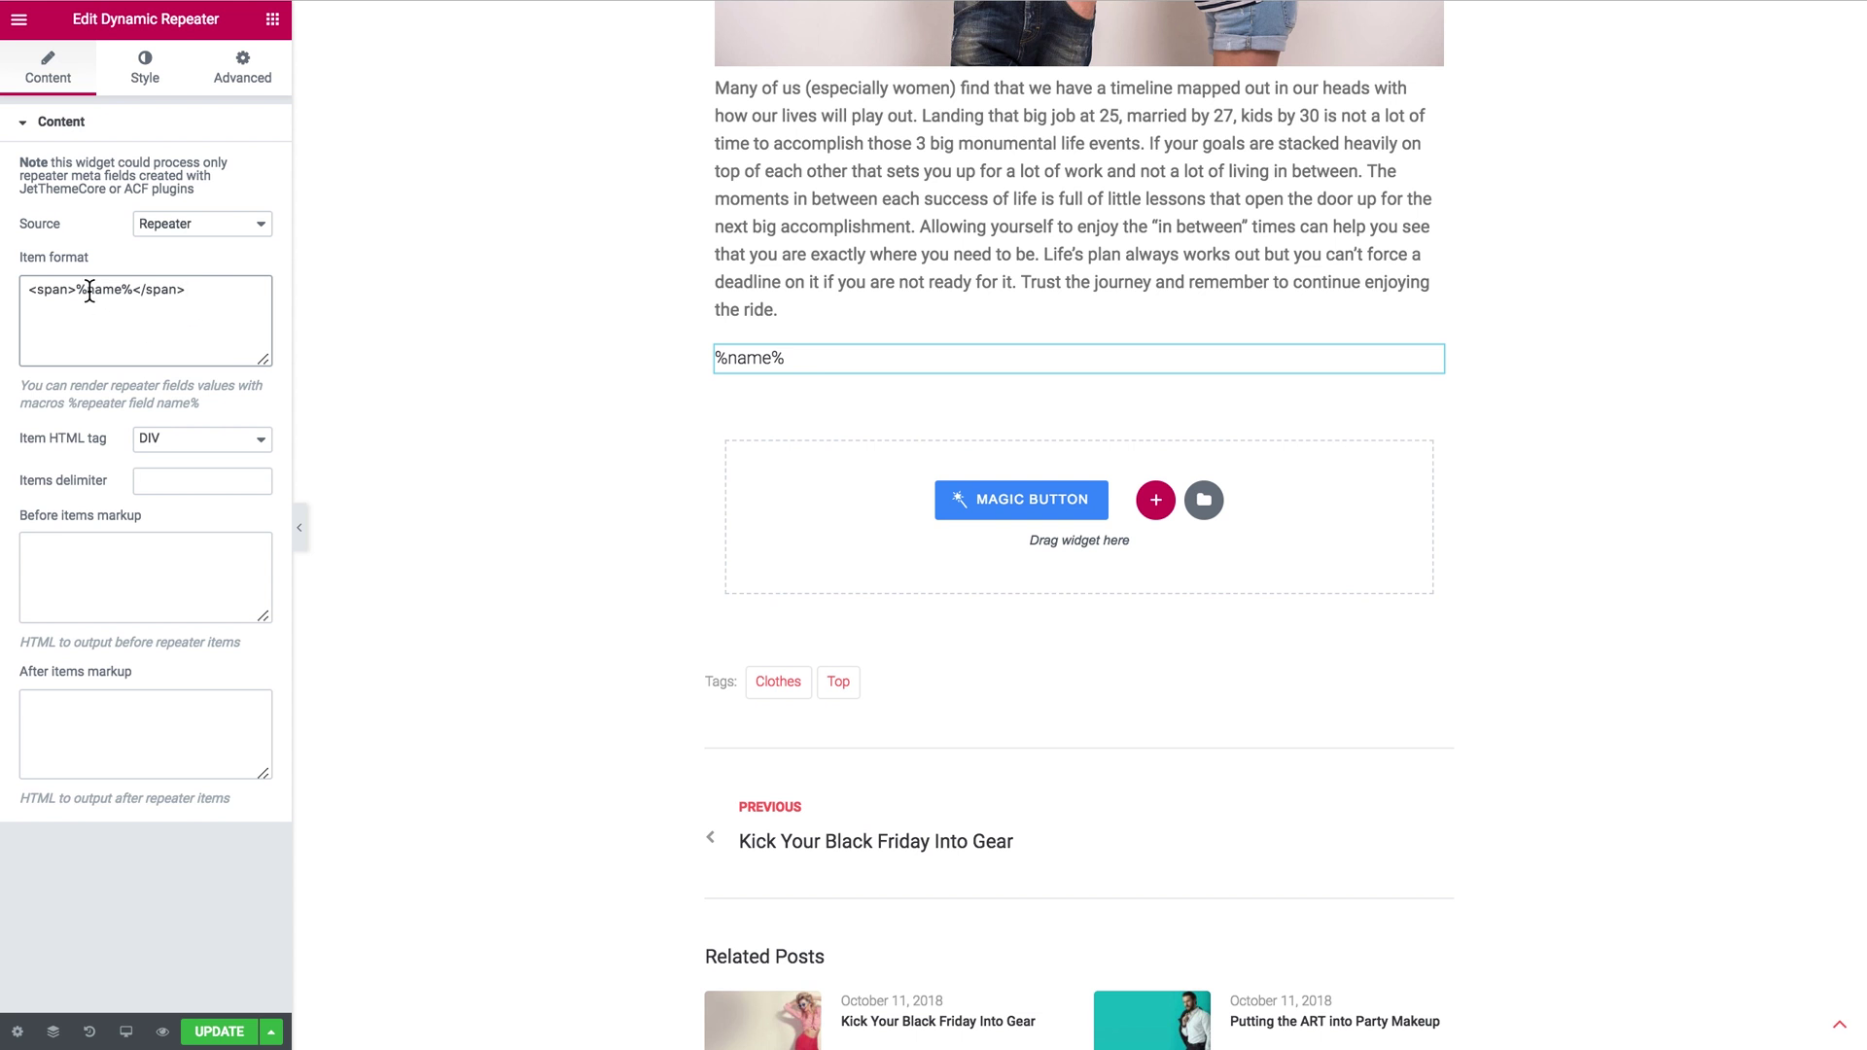
Step: Replace %name% in Item format with the pasted macro, trimming it to %gallery|img_gallery_grid%
drag(76, 290, 132, 290)
key(ctrl+v)
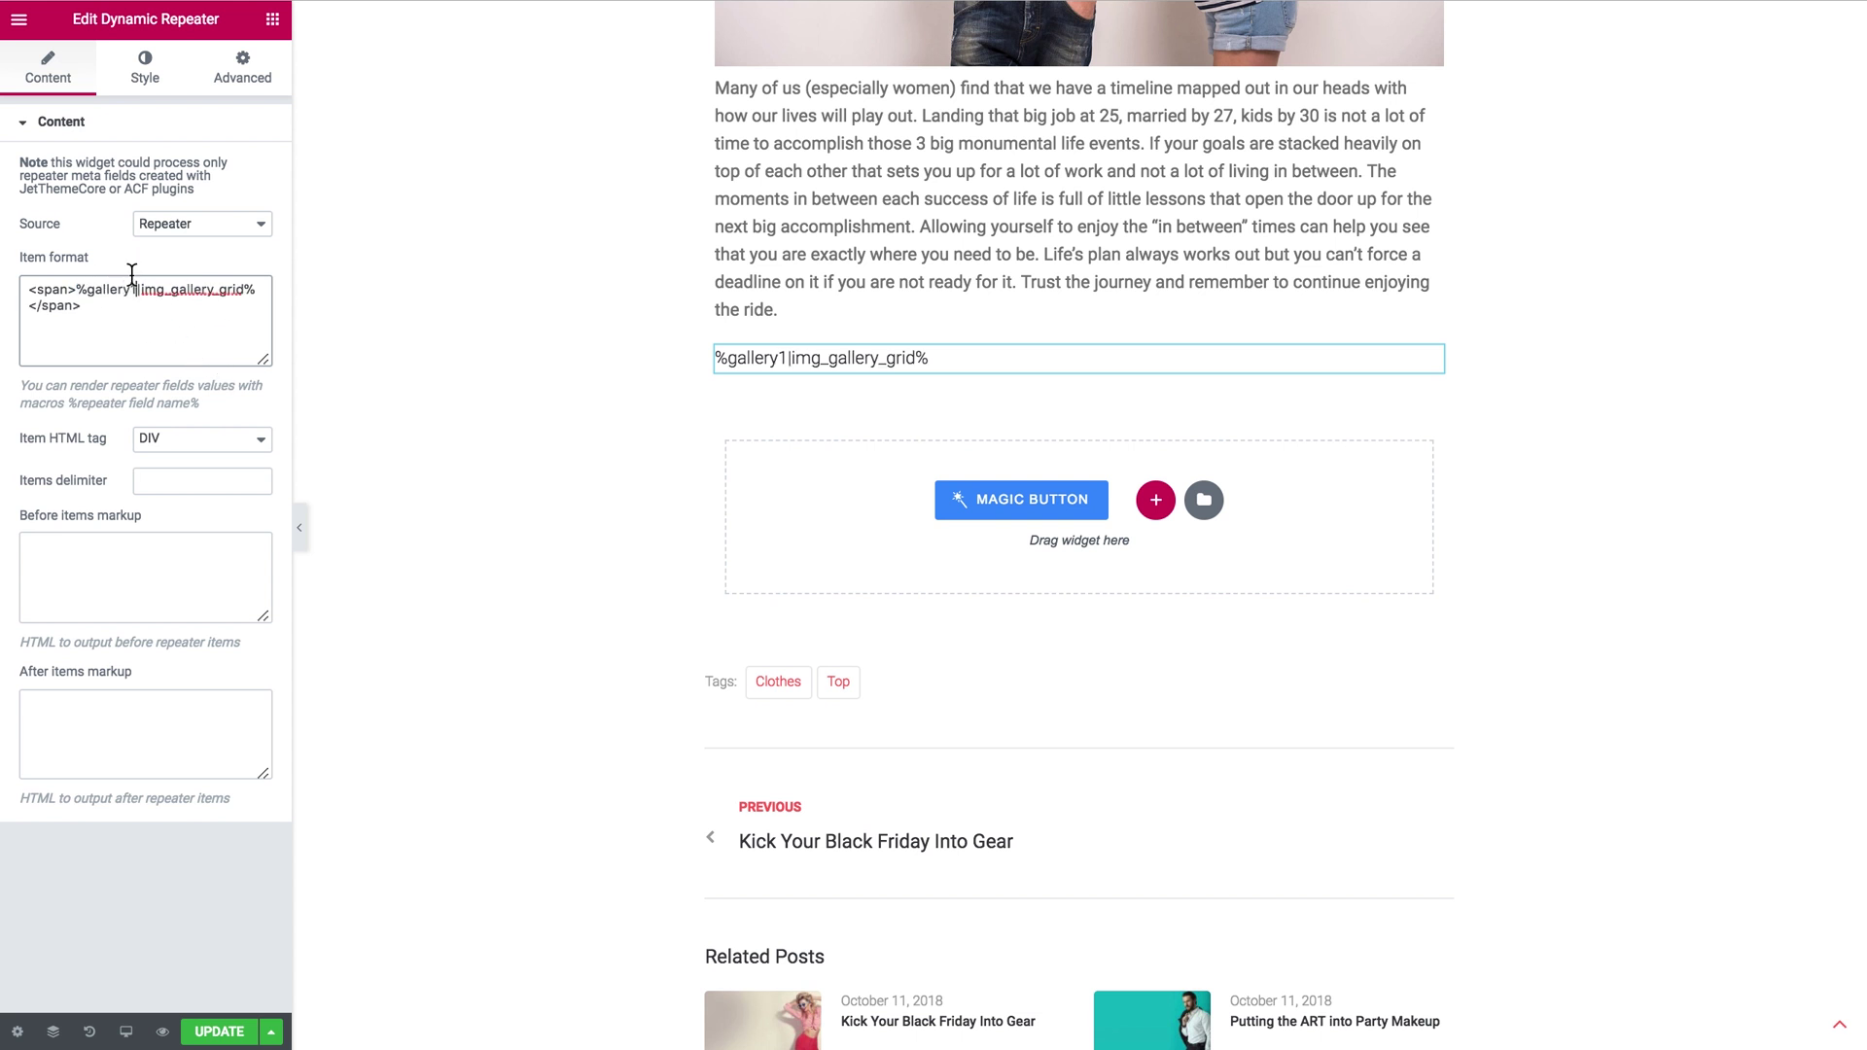
drag(137, 290, 131, 290)
key(BackSpace)
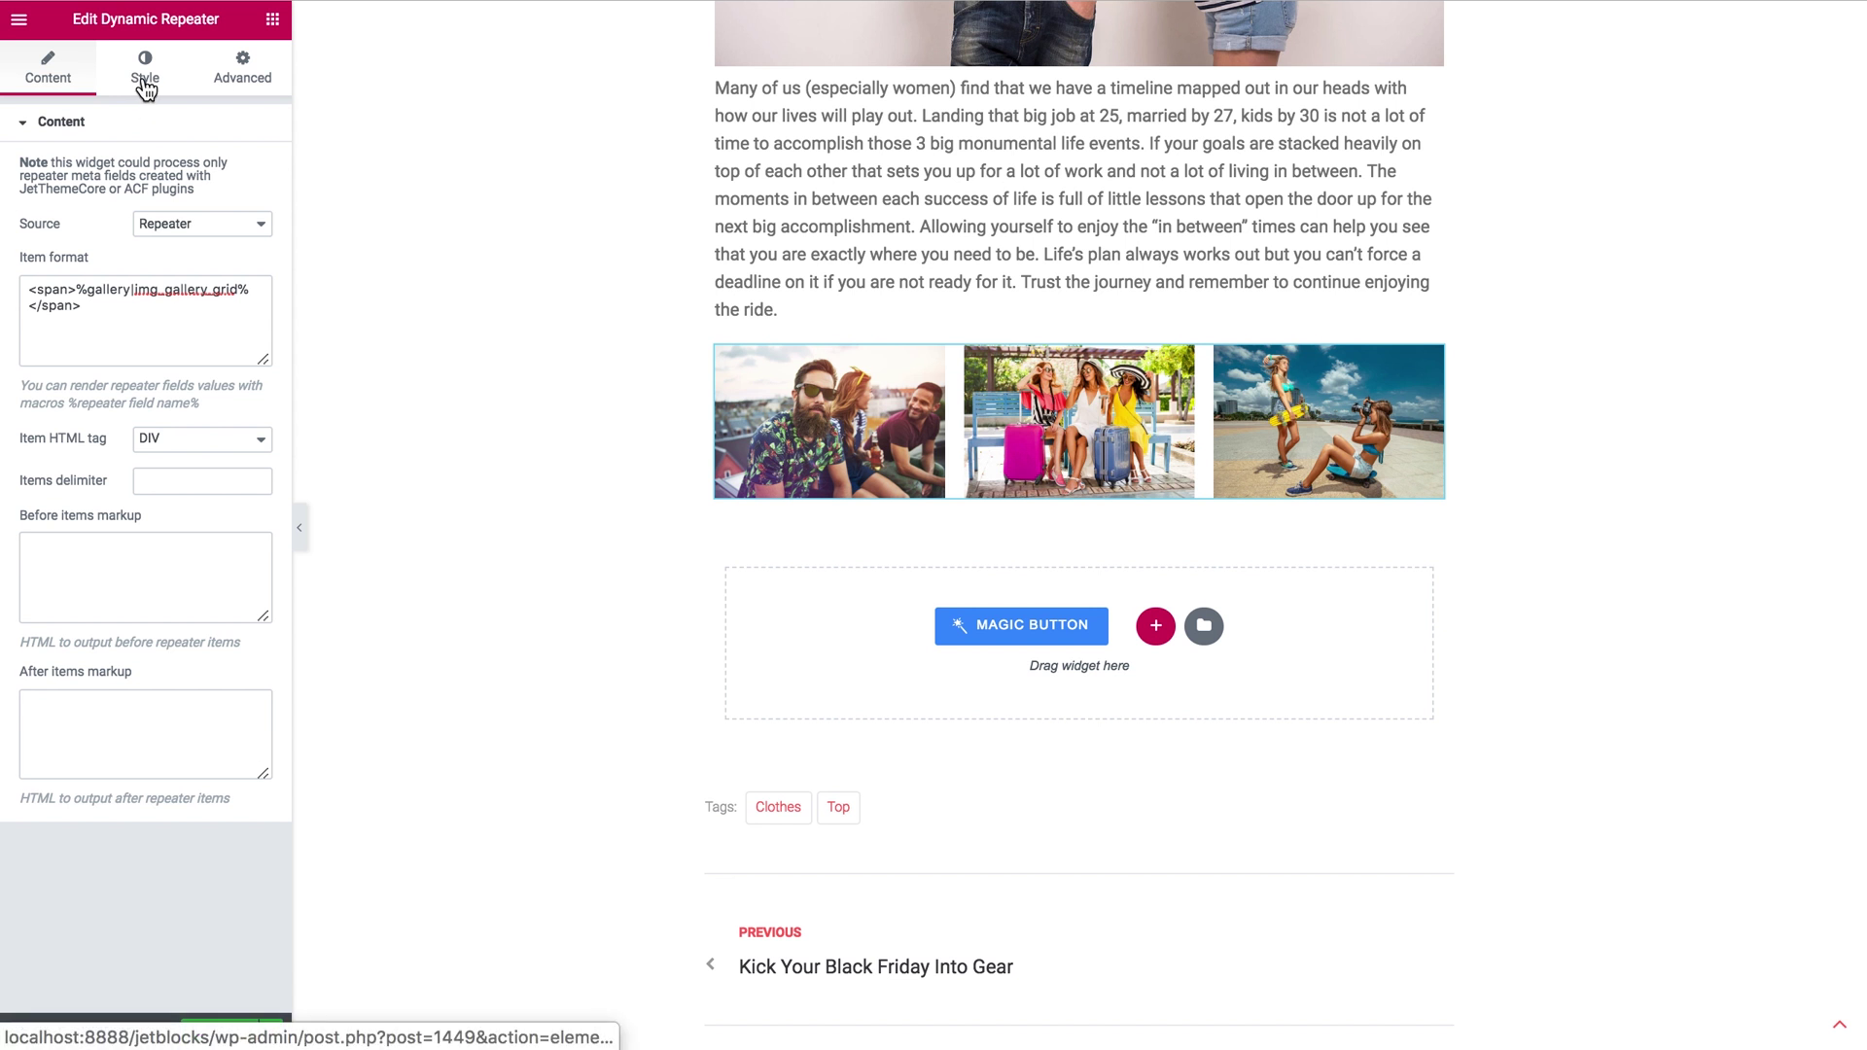
click(145, 86)
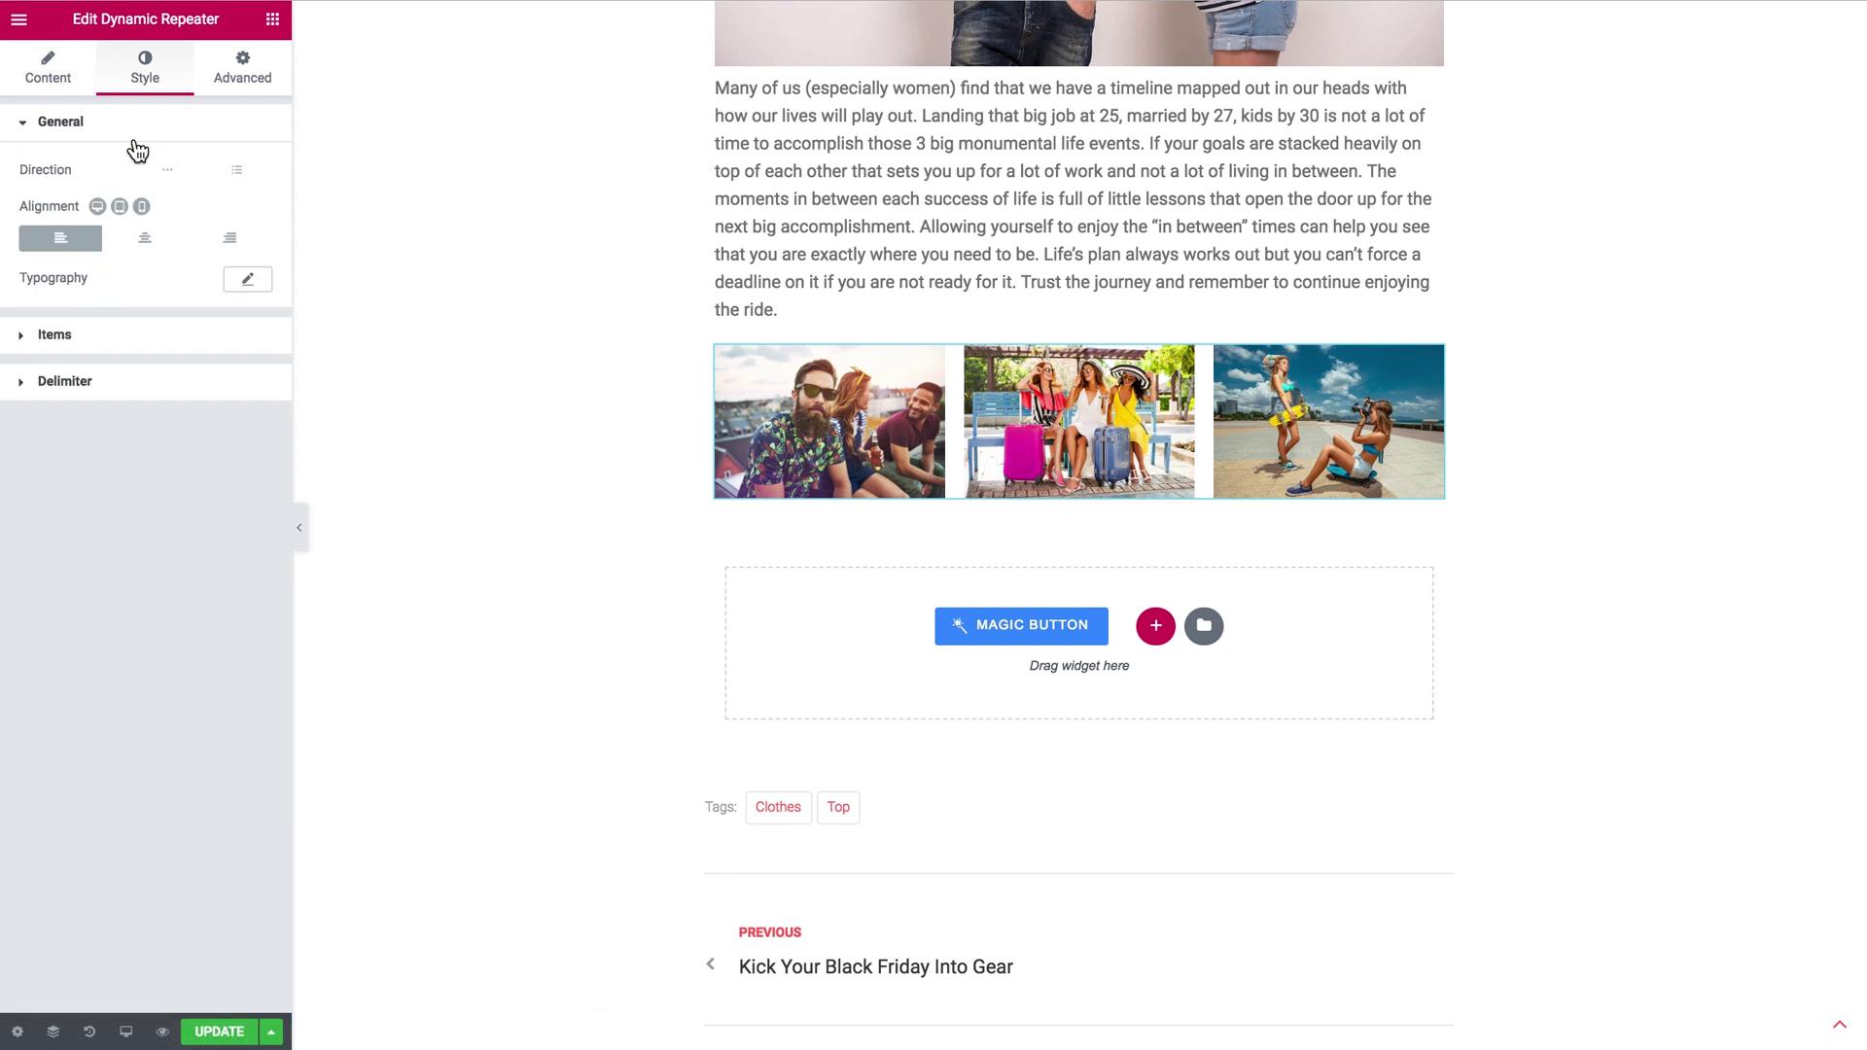
click(53, 74)
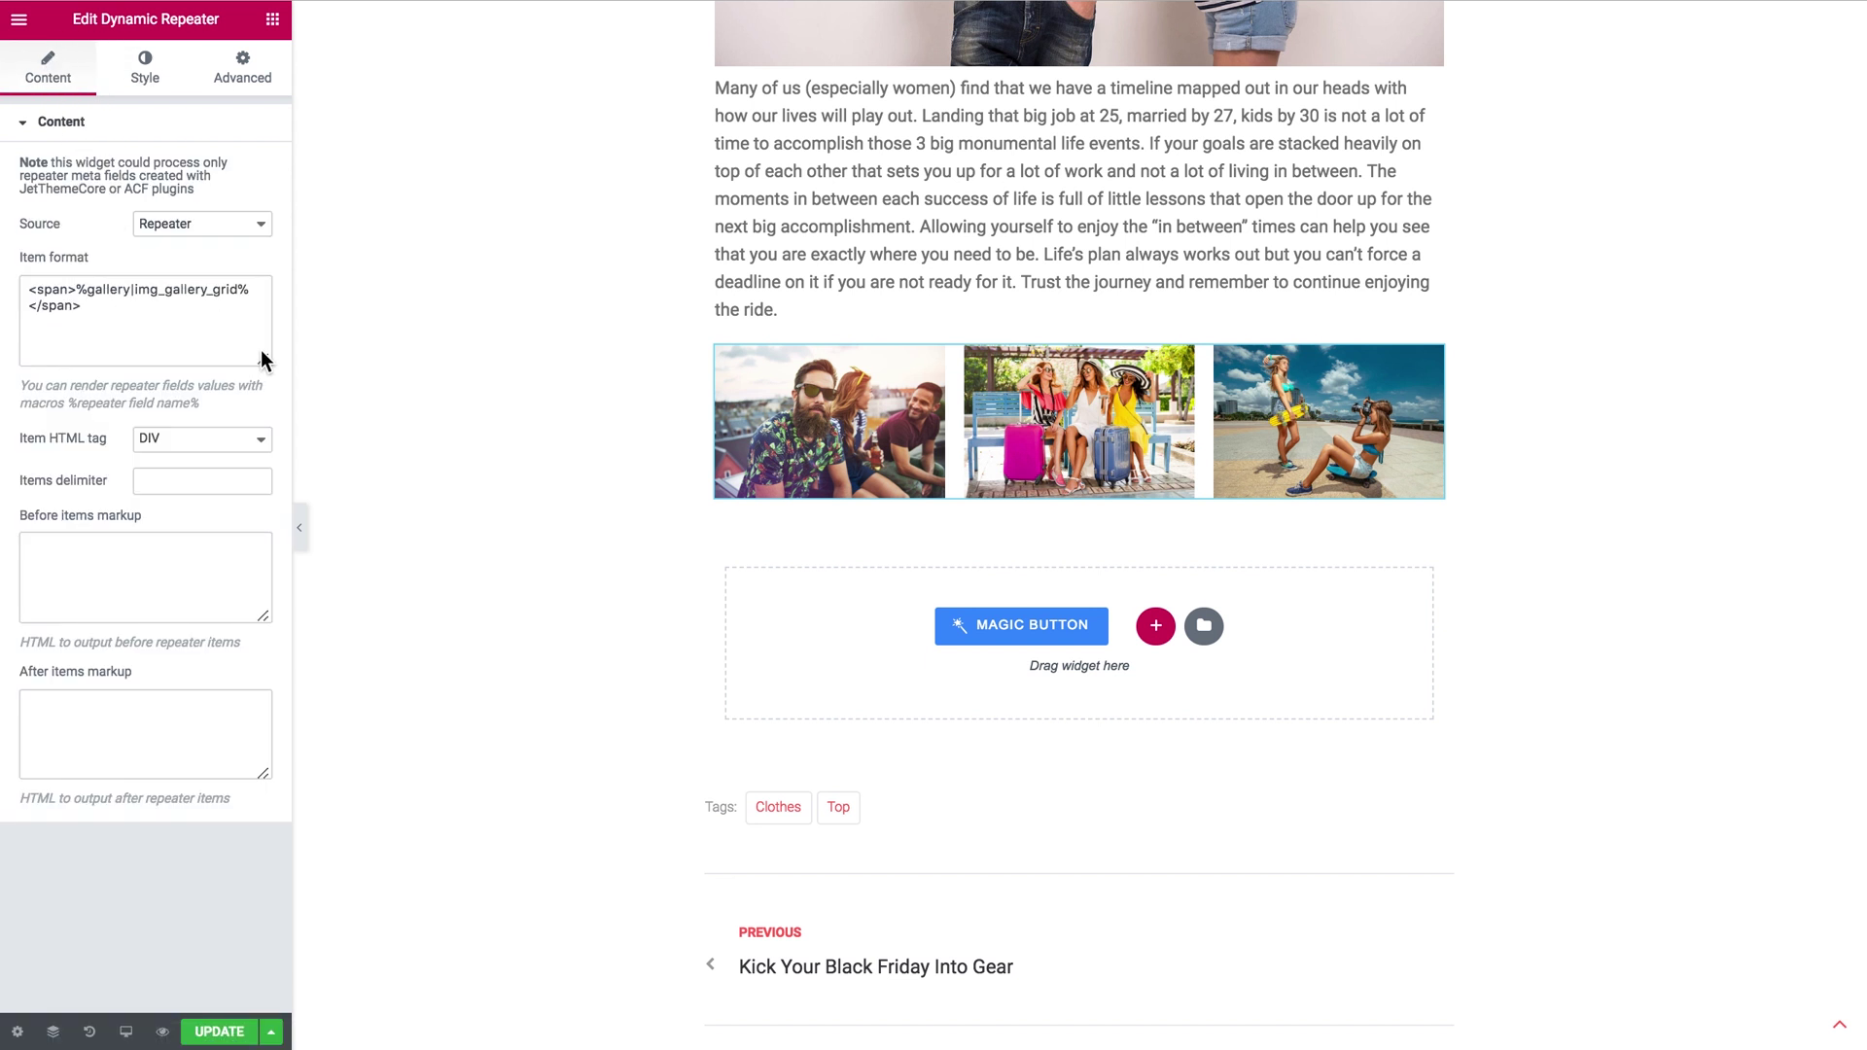